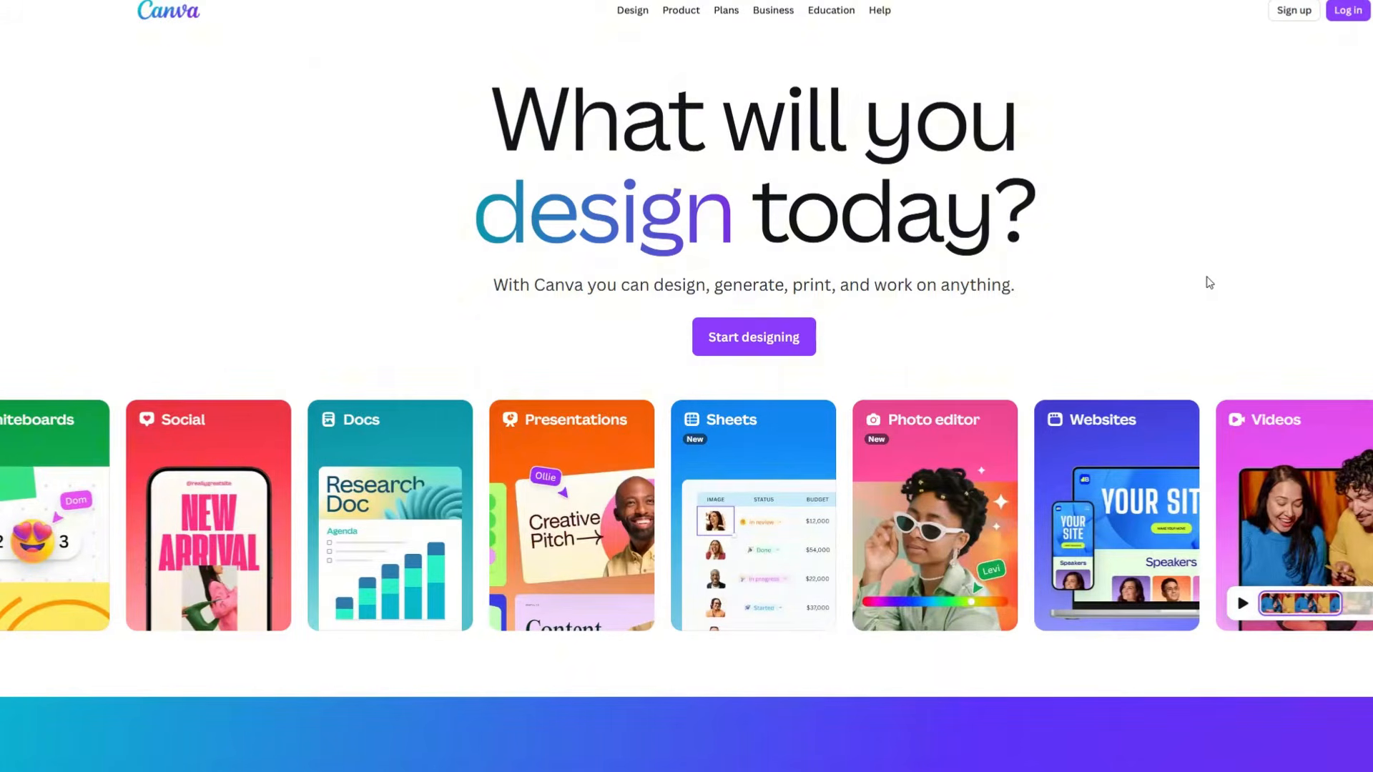
# Sign up for Canva and create a custom-size design 5040 px wide and 4320 px high.
pyautogui.click(1307, 12)
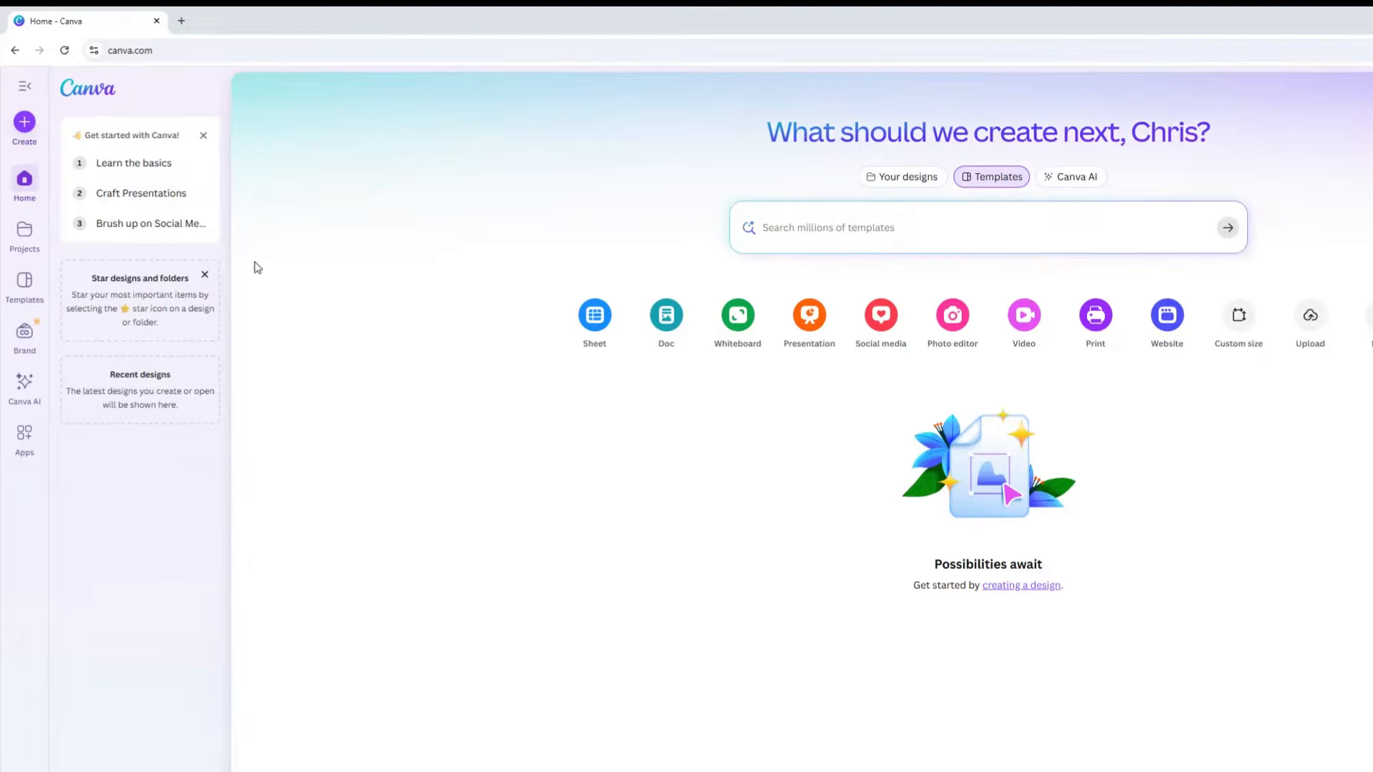
pyautogui.click(26, 133)
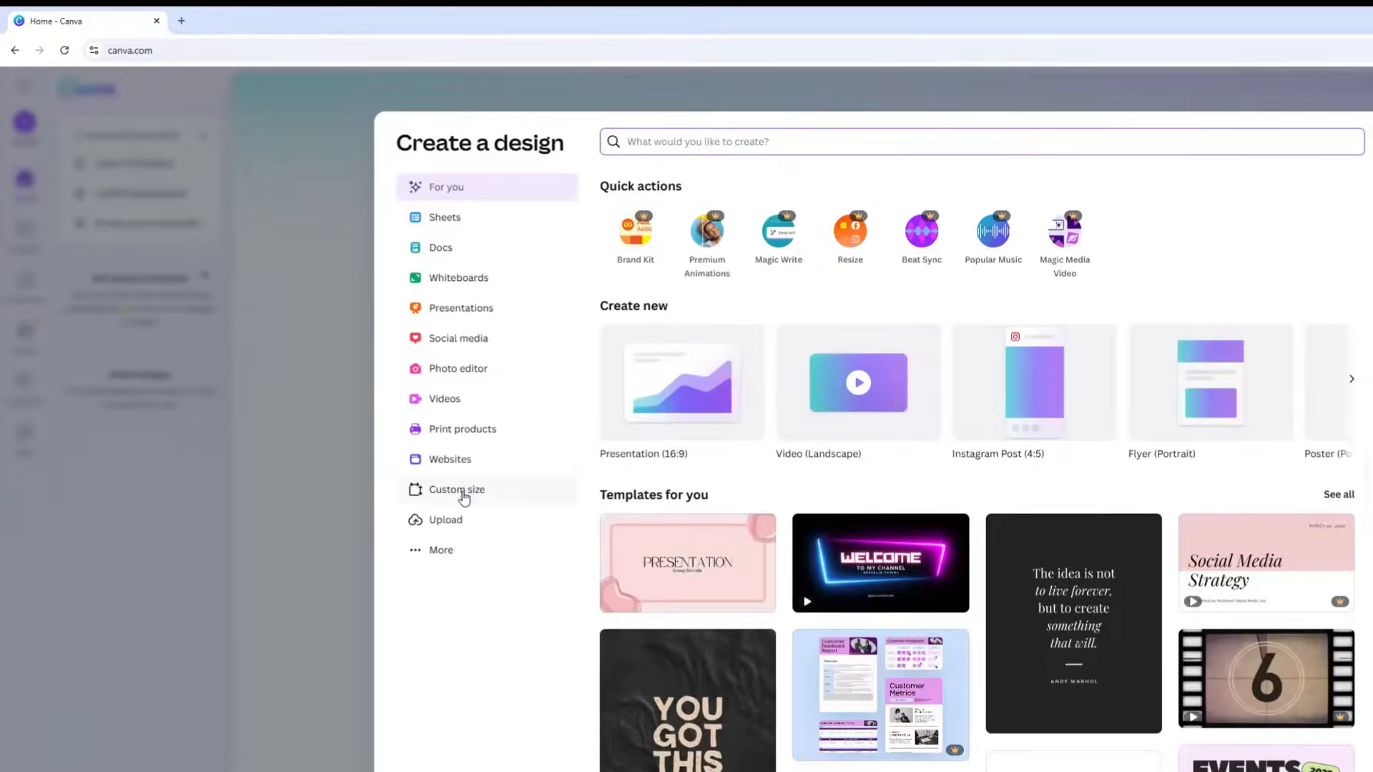
pyautogui.click(461, 492)
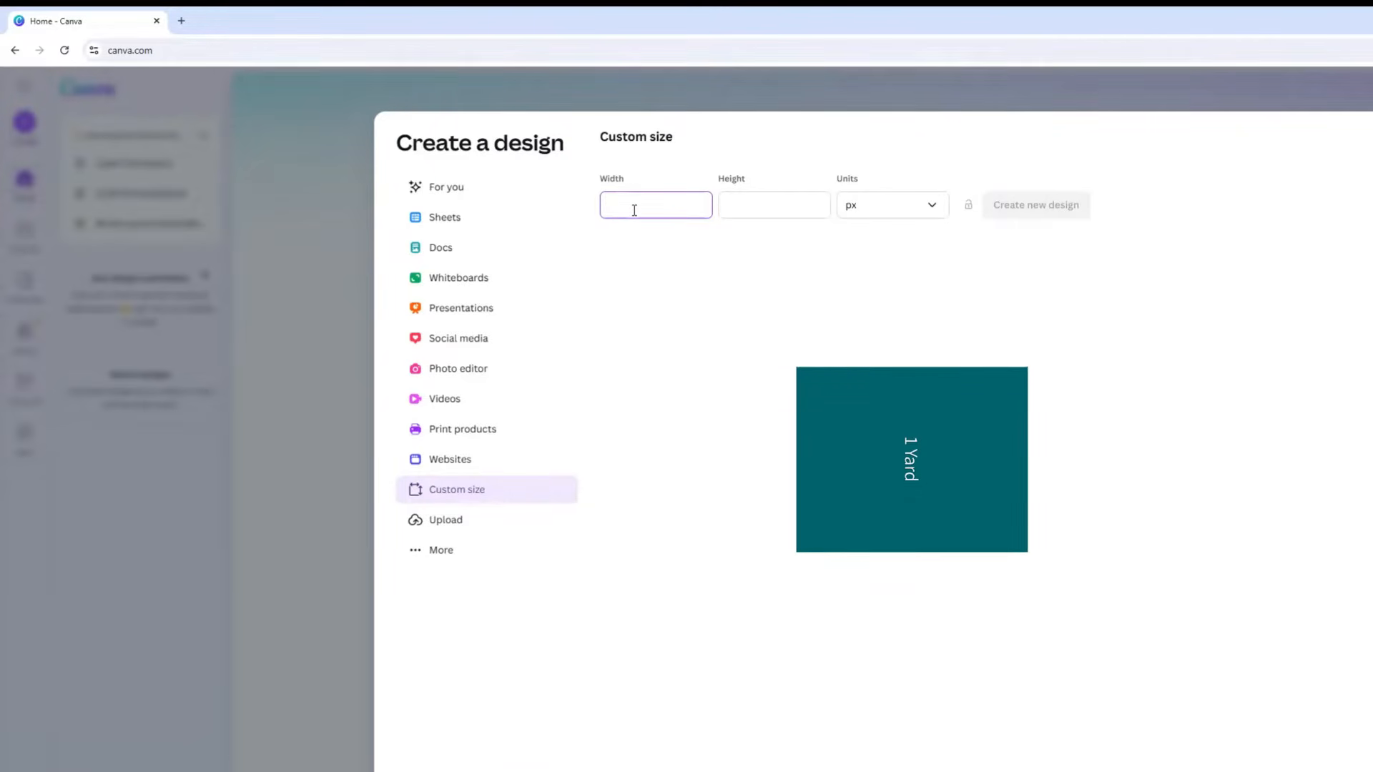
pyautogui.write('5040')
pyautogui.press('Tab')
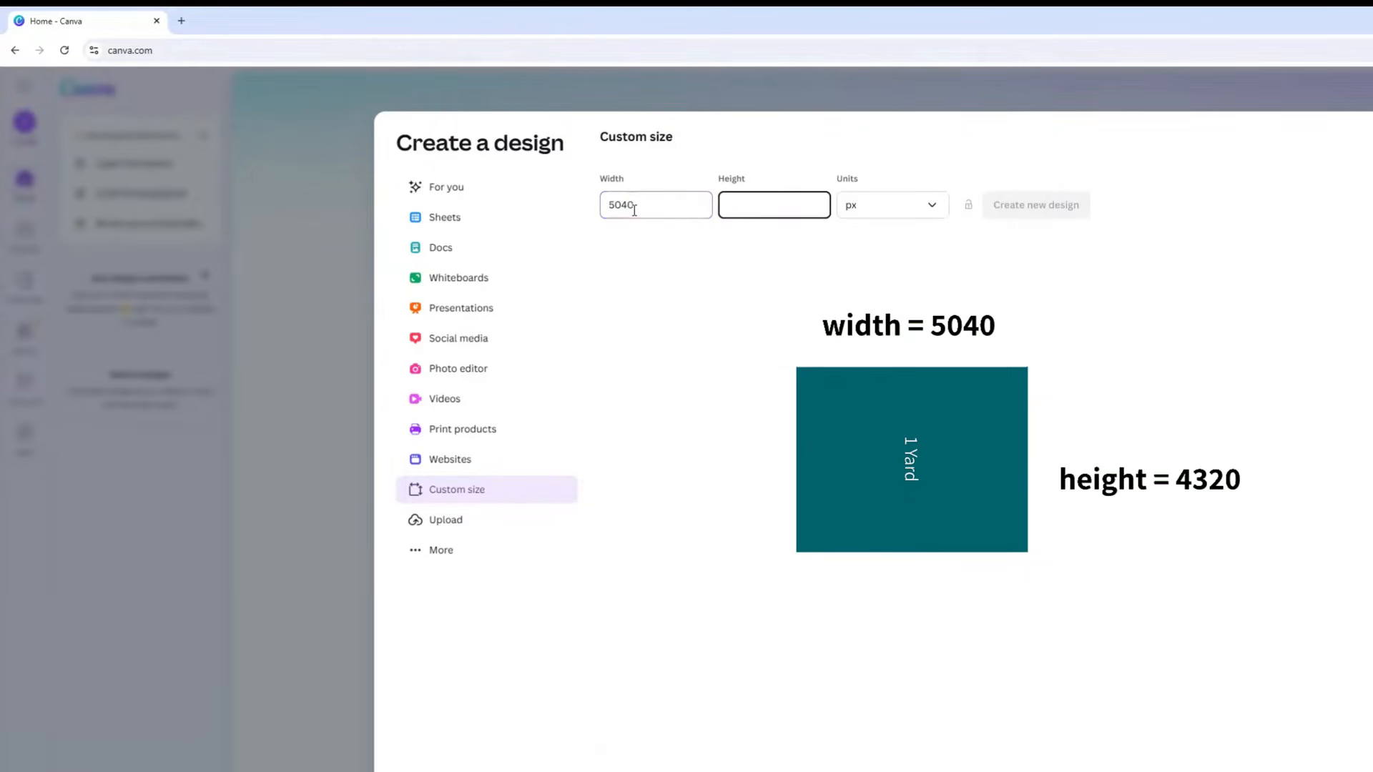
pyautogui.write('4320')
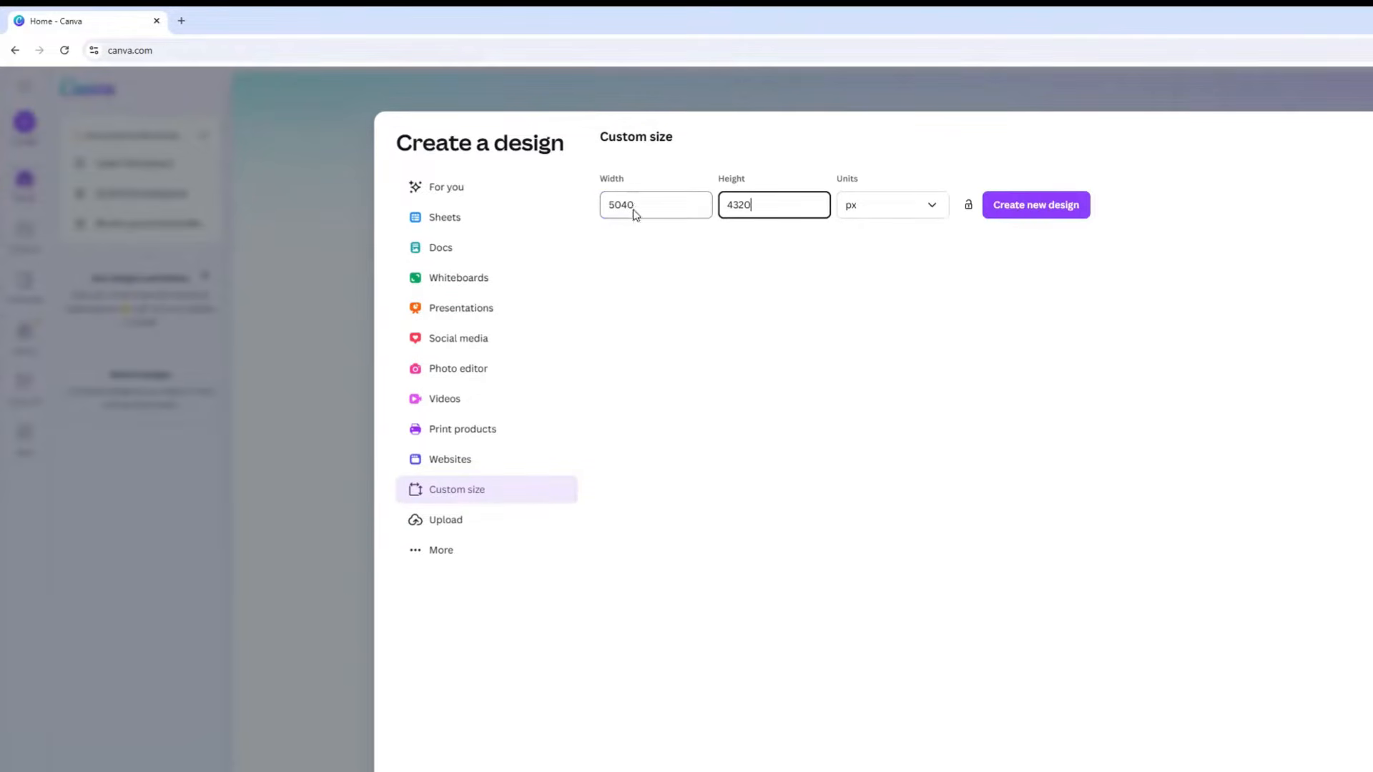
pyautogui.press('Return')
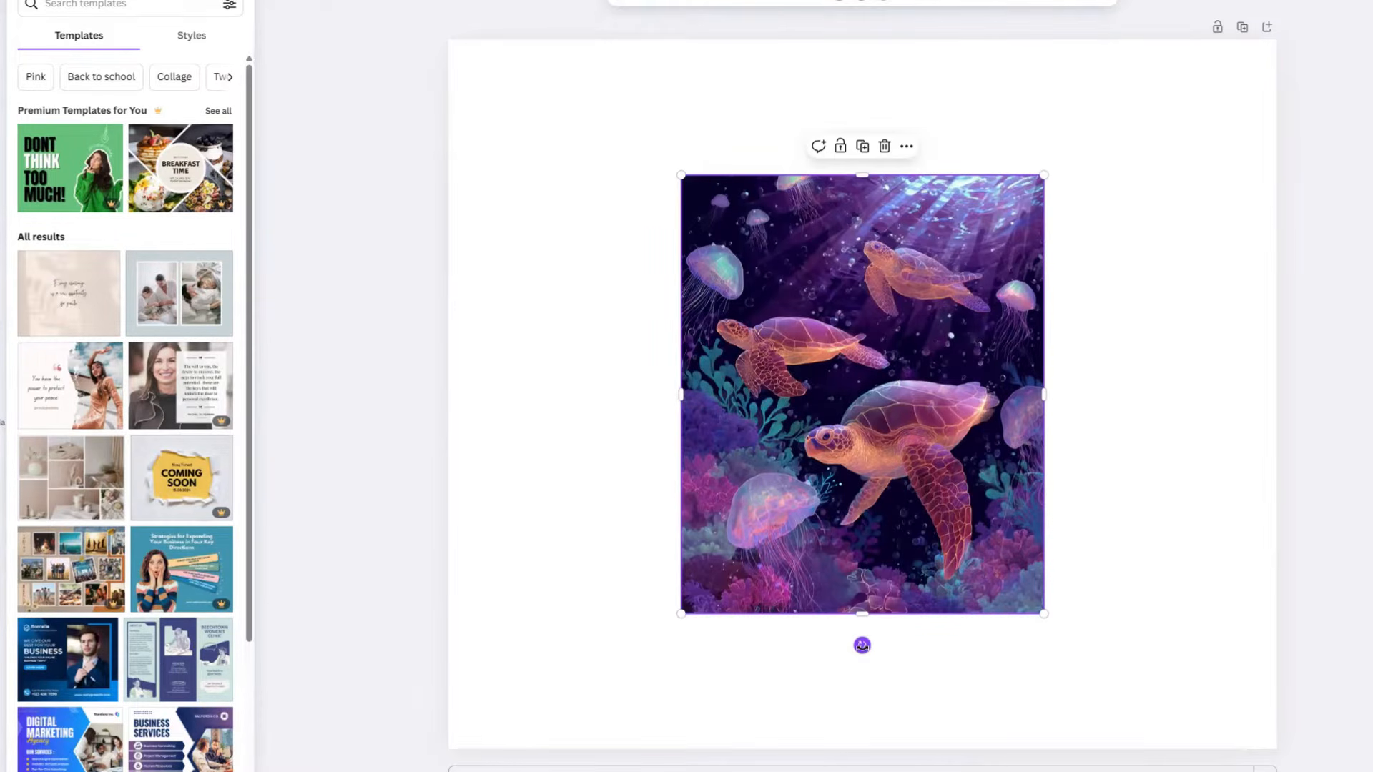
# Rotate the sea turtle image 90 degrees to landscape, align it with the page's upper-left corner and enlarge it to cover the whole page.
pyautogui.moveTo(862, 646); pyautogui.dragTo(635, 391)
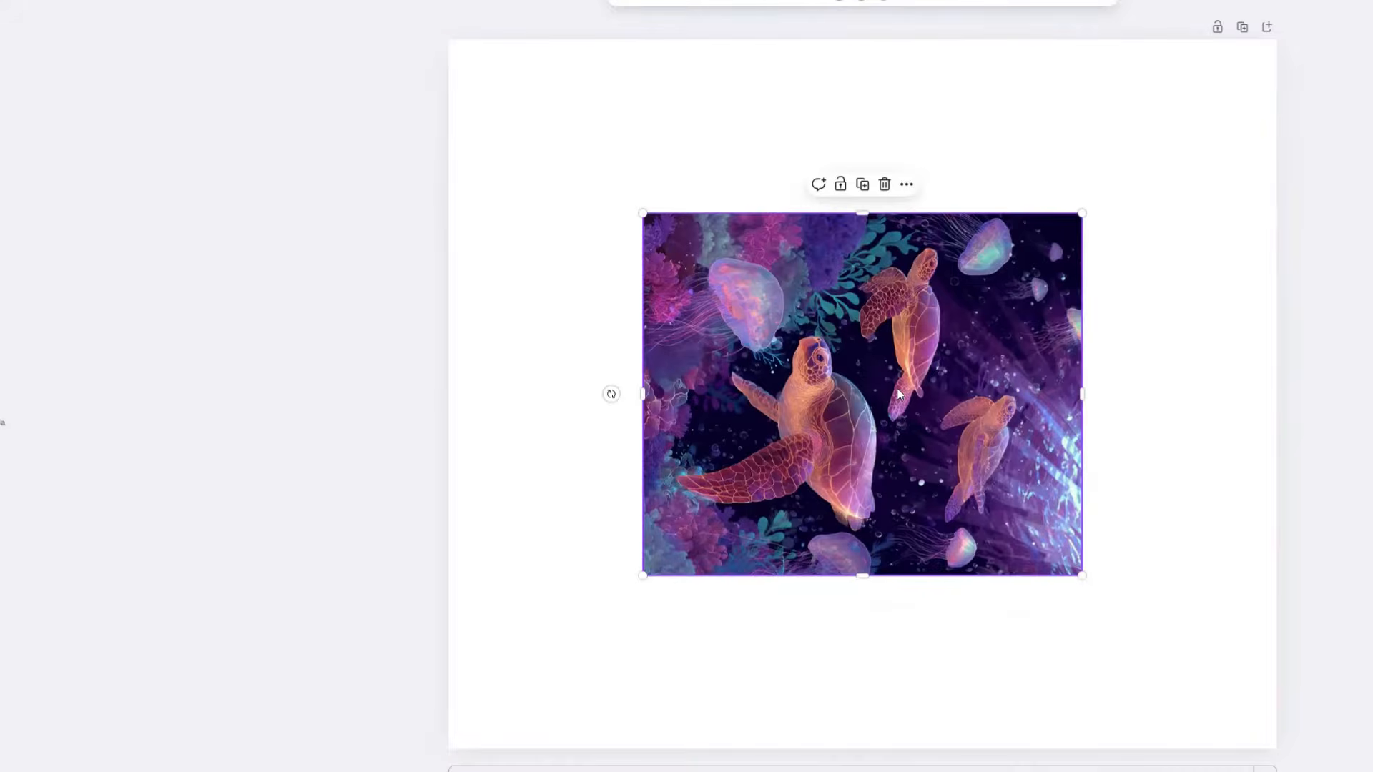
pyautogui.moveTo(863, 358); pyautogui.dragTo(669, 191)
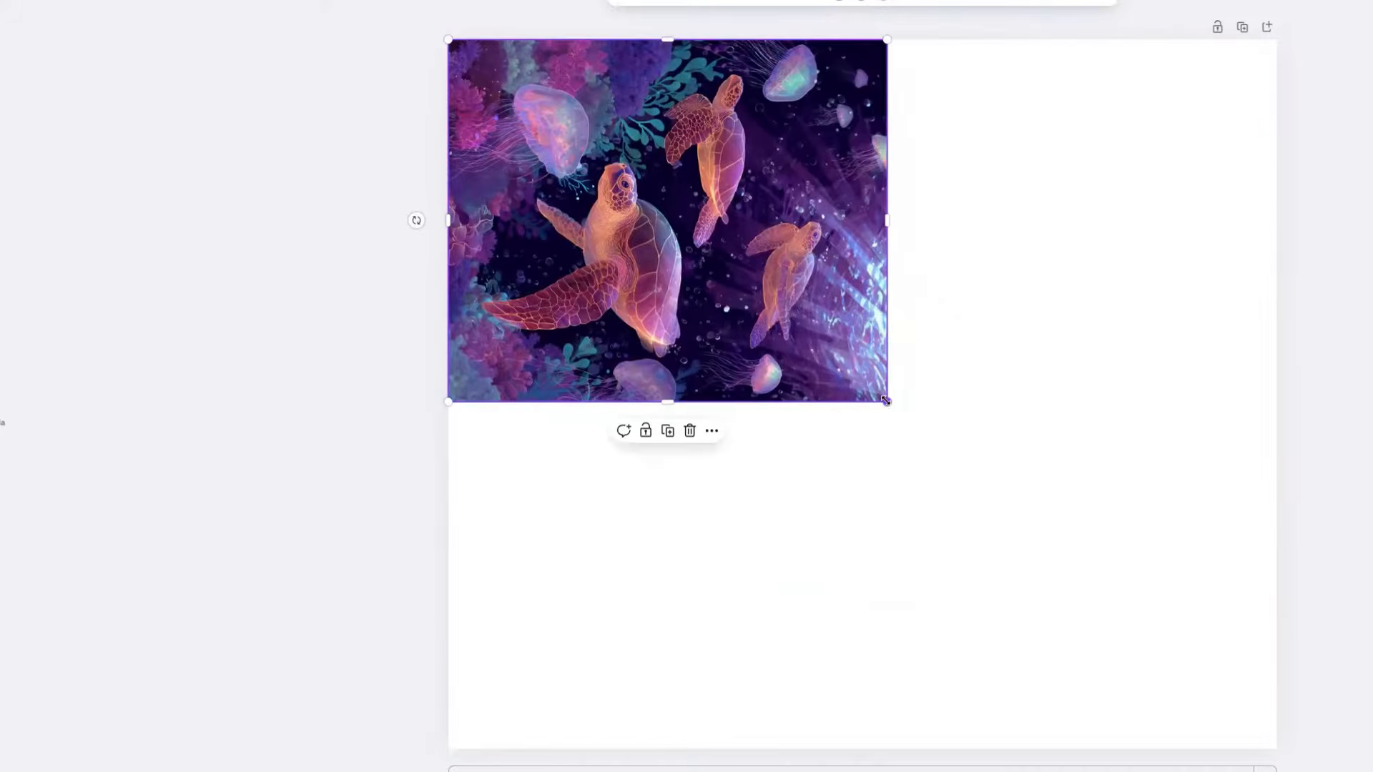
pyautogui.moveTo(885, 401); pyautogui.dragTo(1307, 748)
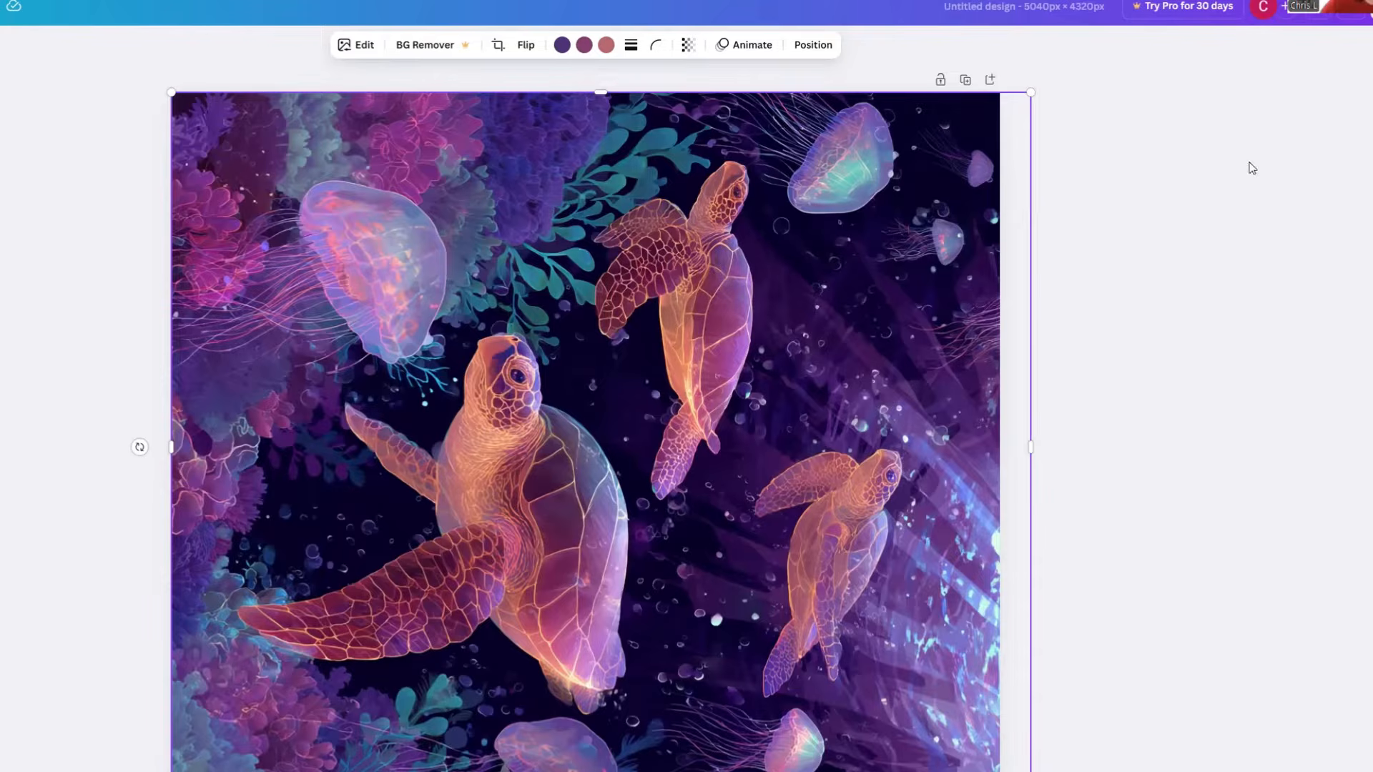
# Download the sea turtle design as a JPG at size 1 and quality 80.
pyautogui.click(1369, 9)
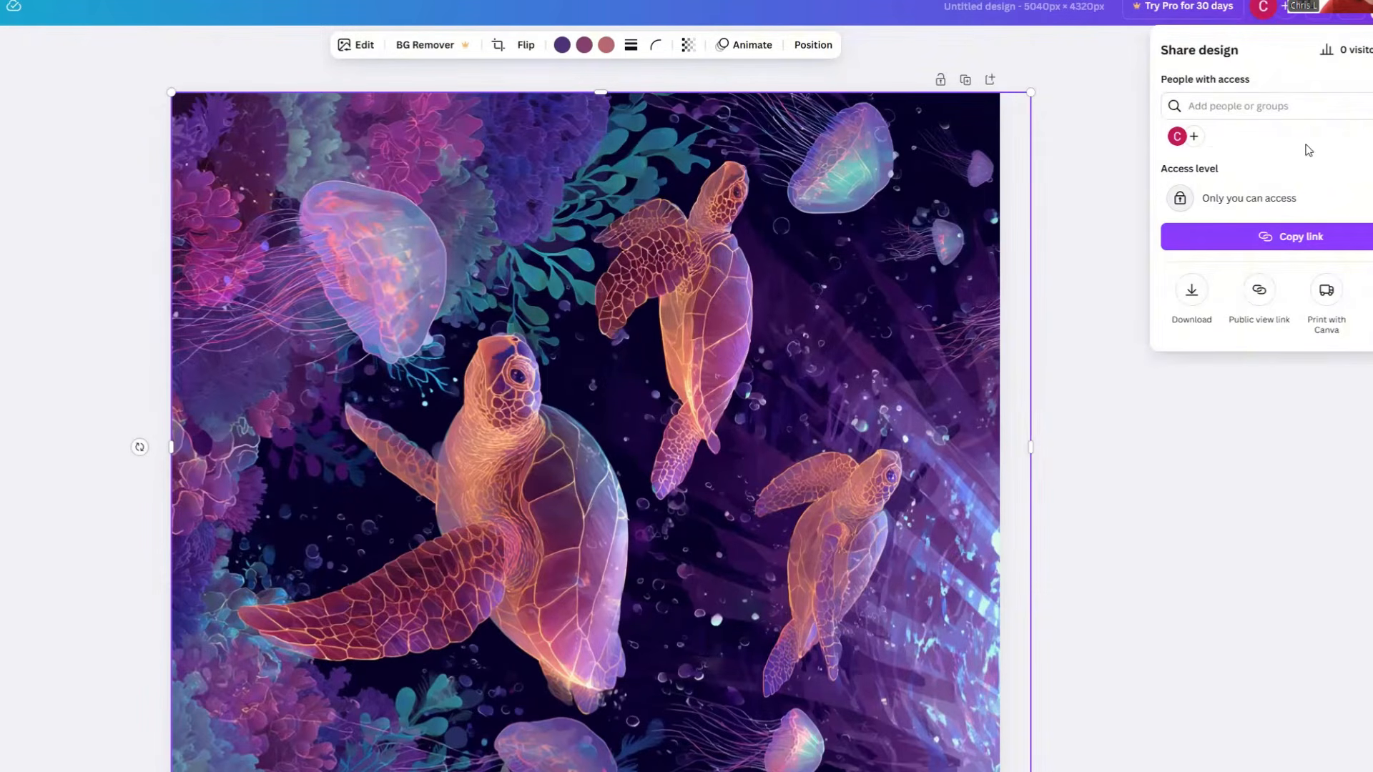
pyautogui.click(1191, 290)
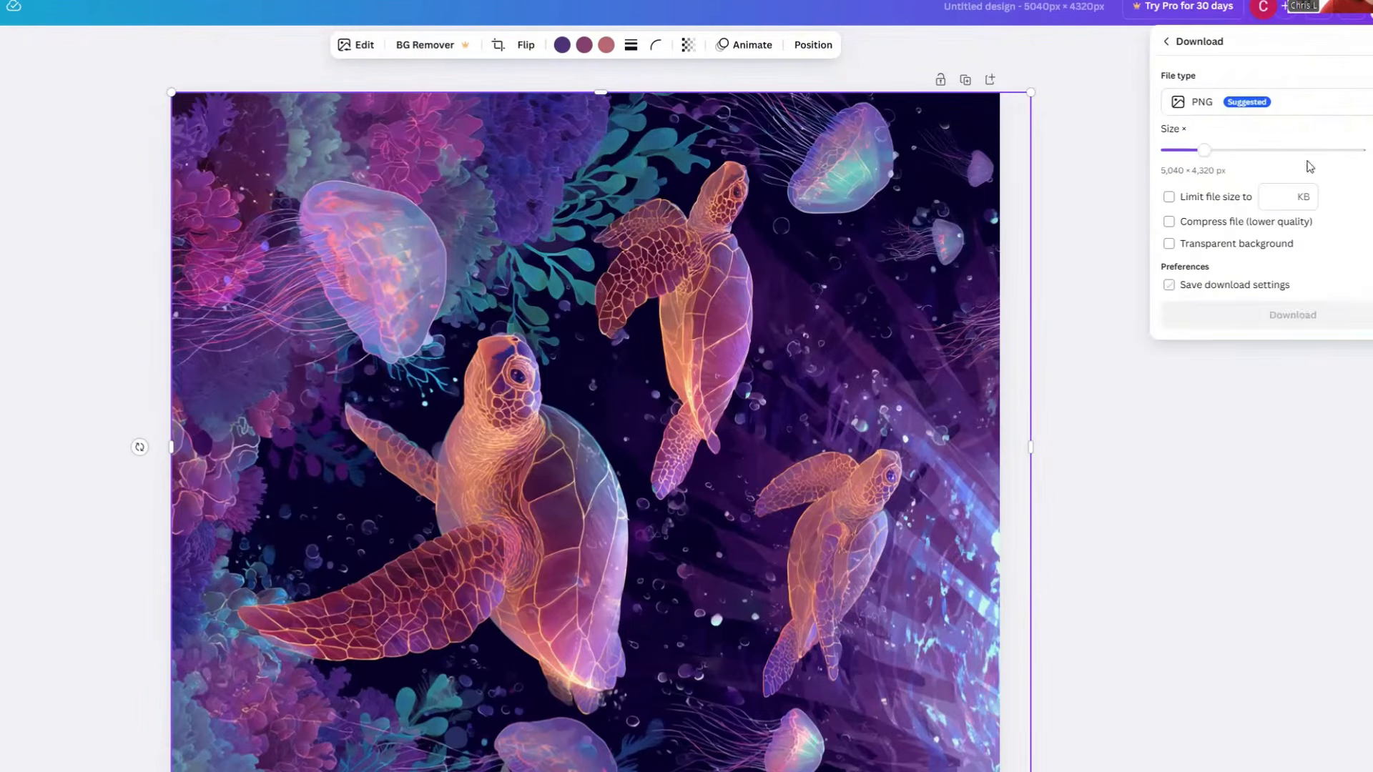
pyautogui.click(1209, 104)
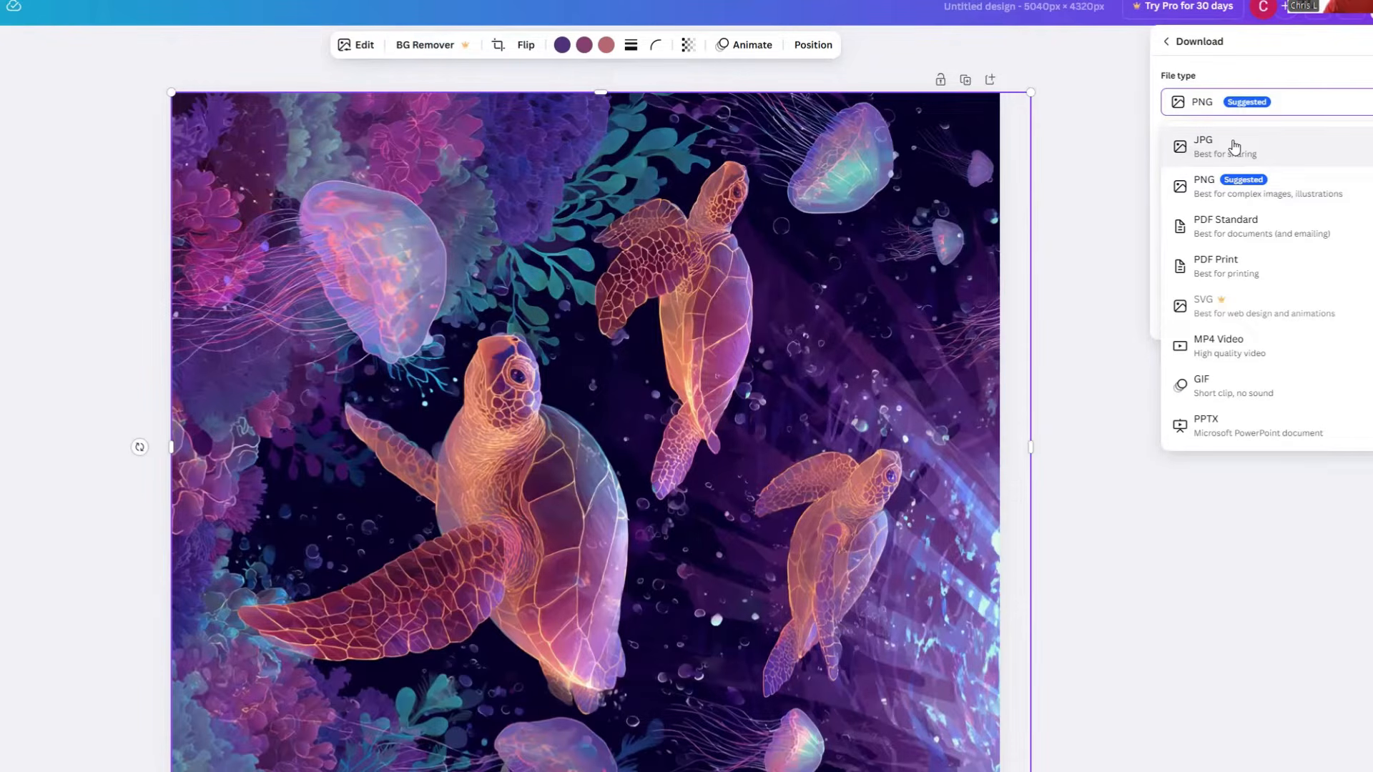
pyautogui.click(1235, 147)
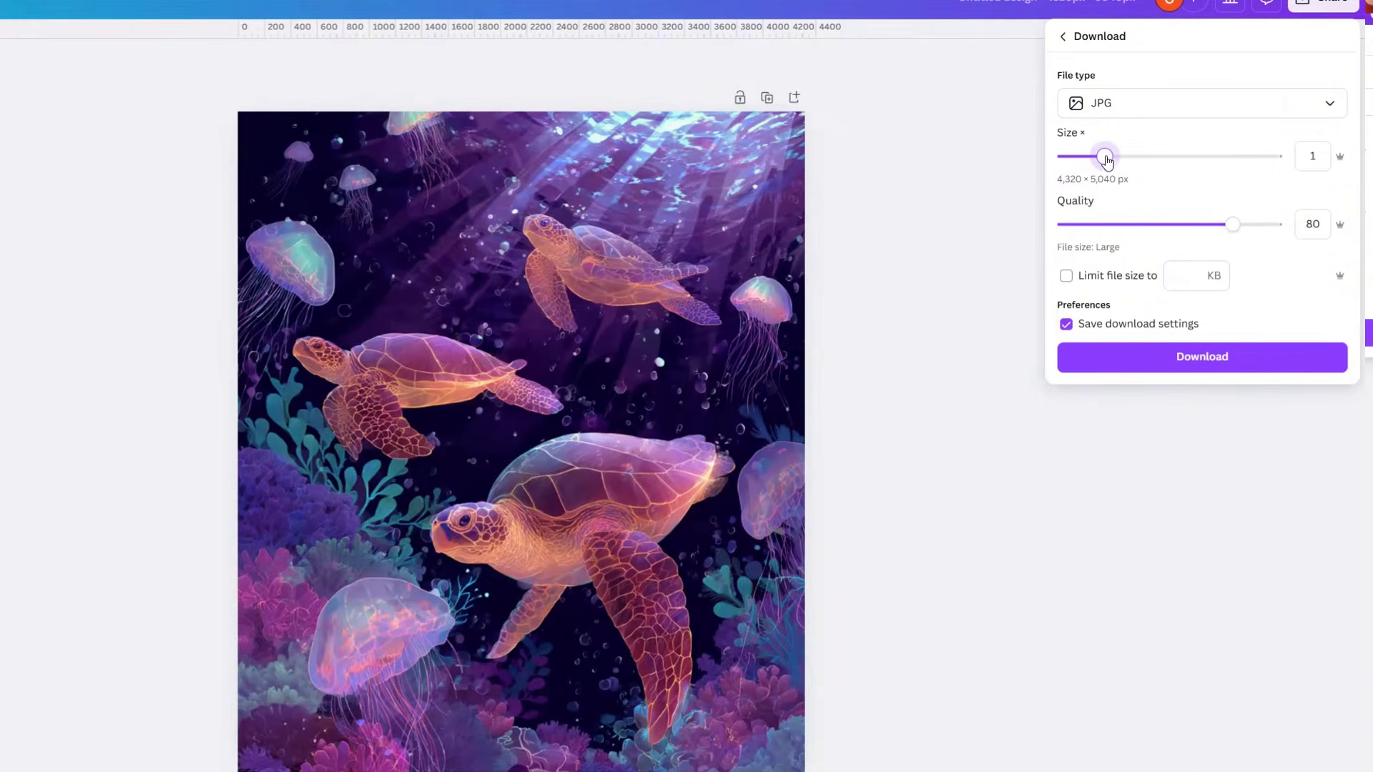
pyautogui.moveTo(1106, 160); pyautogui.dragTo(1115, 160)
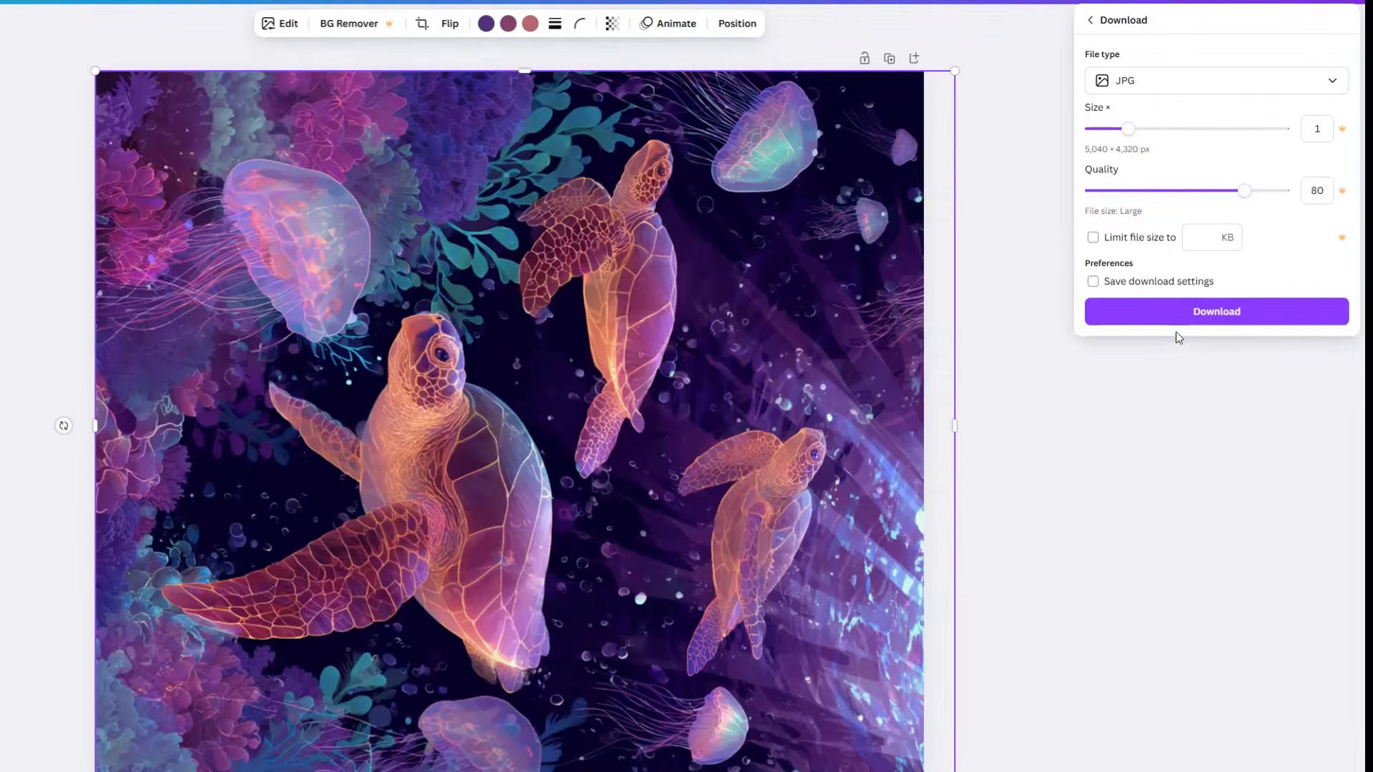
pyautogui.click(1210, 319)
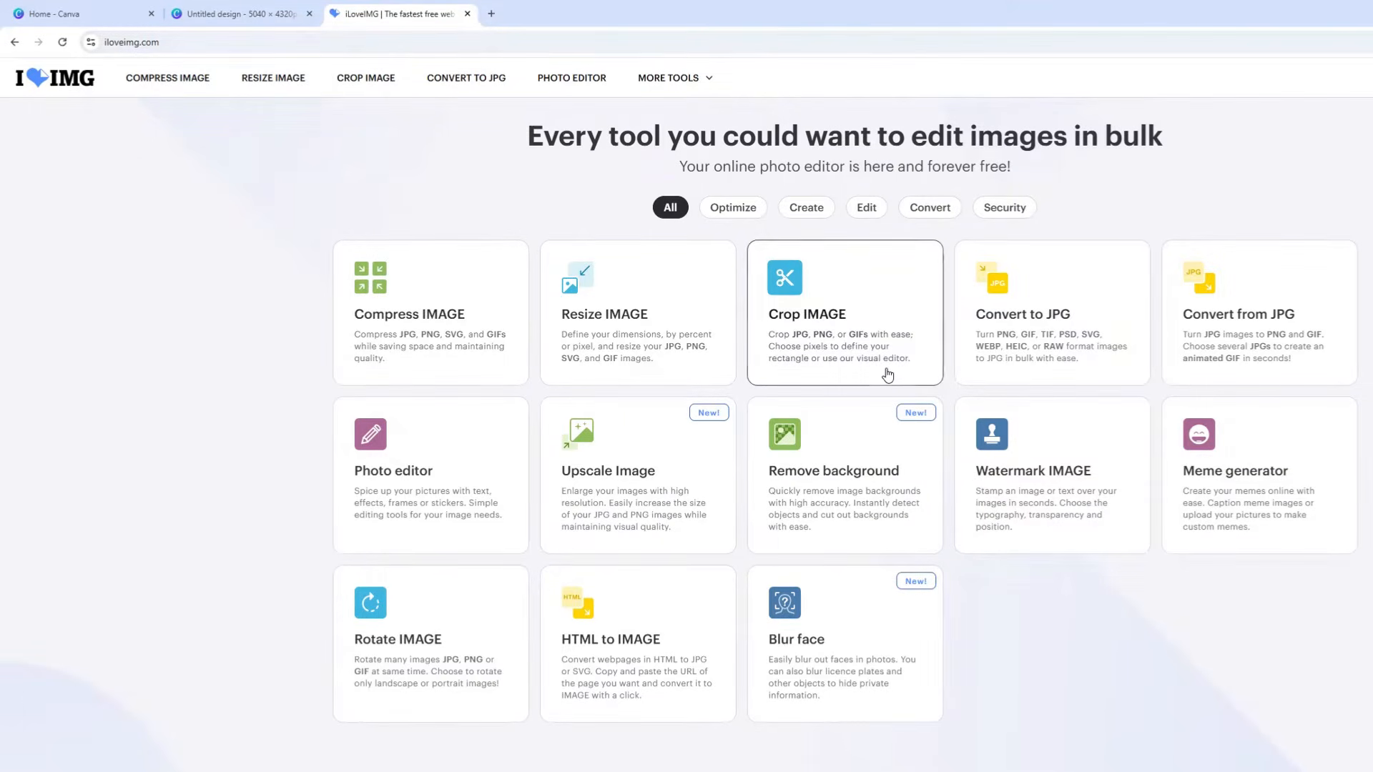
# Resize Sea Turtles.jpg to 6300 × 5400 px with the aspect ratio maintained, using iLoveIMG's Resize Image tool.
pyautogui.click(646, 336)
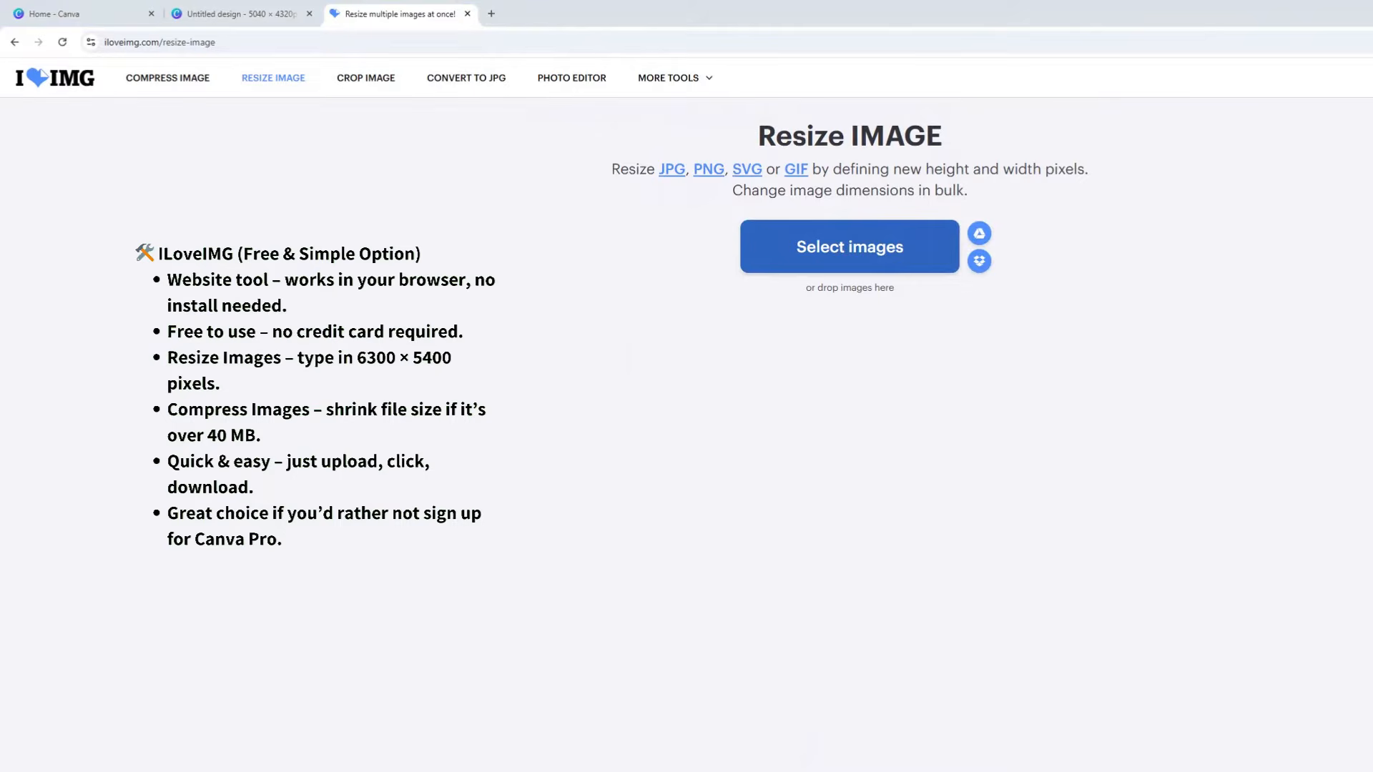
pyautogui.click(1357, 384)
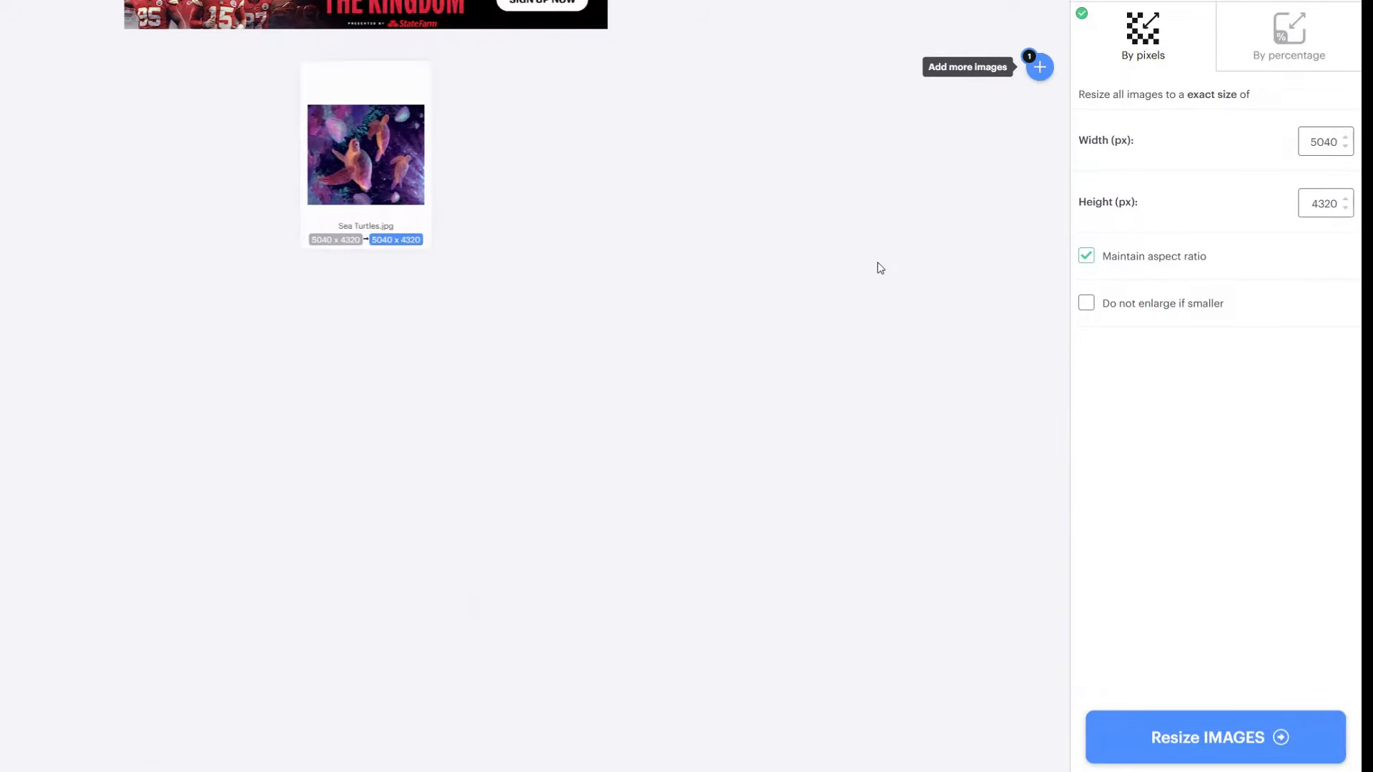
pyautogui.click(1309, 142)
pyautogui.doubleClick(1309, 142)
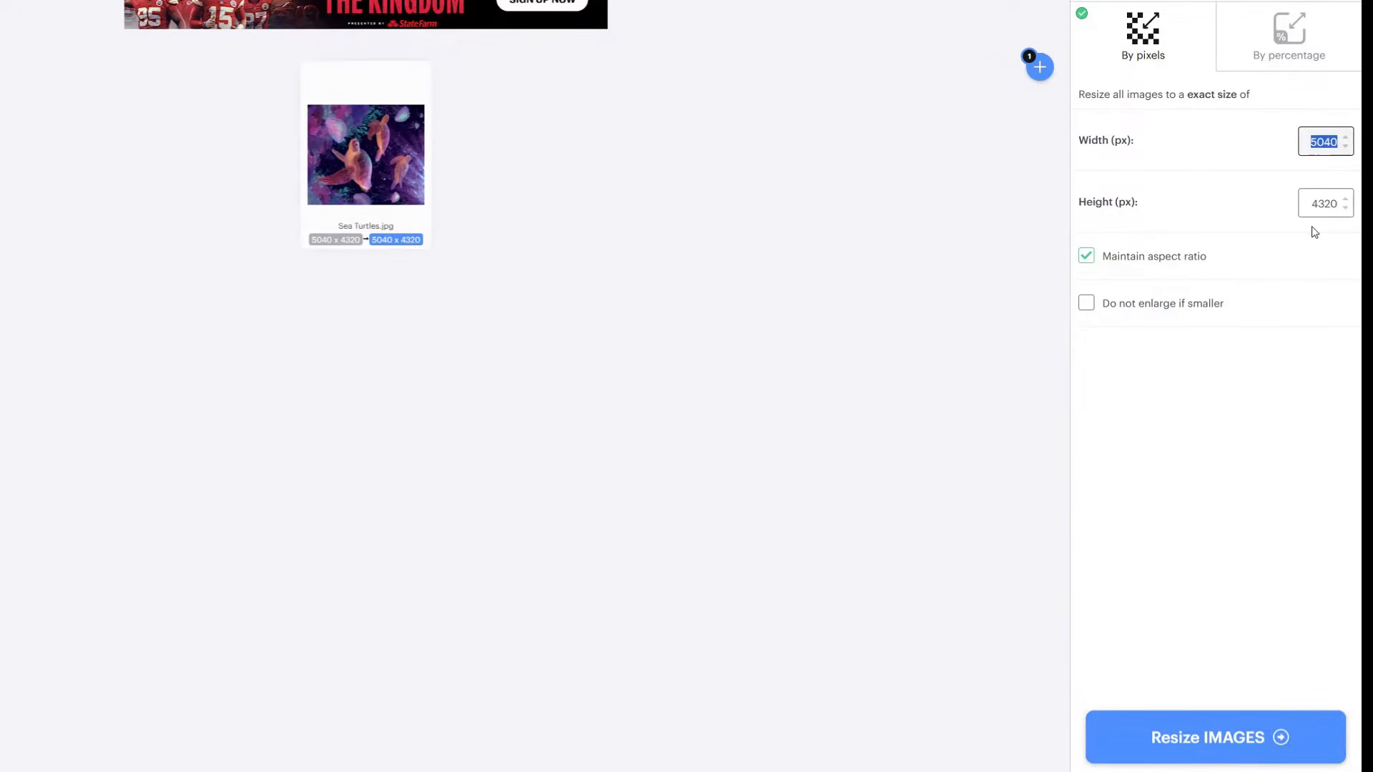
pyautogui.write('6300')
pyautogui.press('Tab')
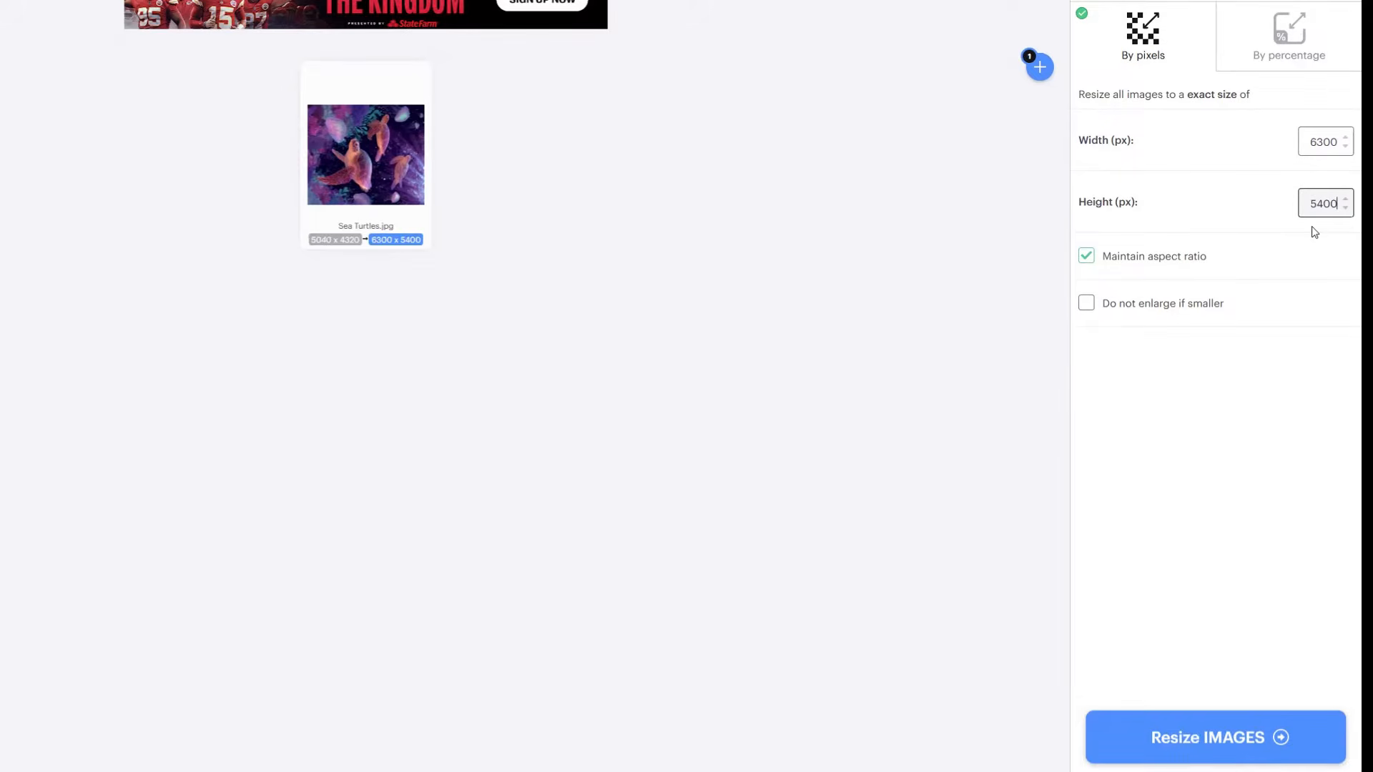
pyautogui.click(1204, 751)
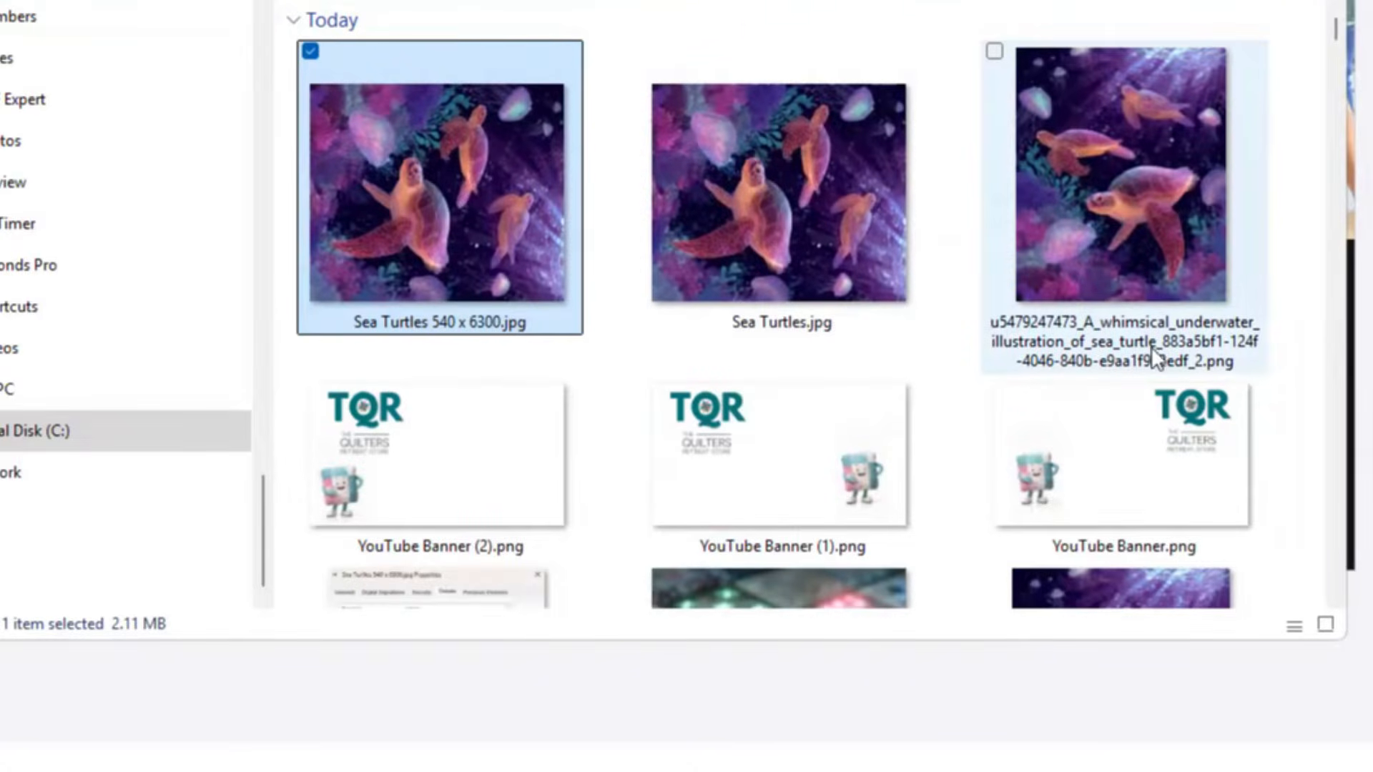
# Examine the detailed file properties of Sea Turtles 540 x 6300.jpg in File Explorer to check its dimensions and resolution.
pyautogui.rightClick(446, 200)
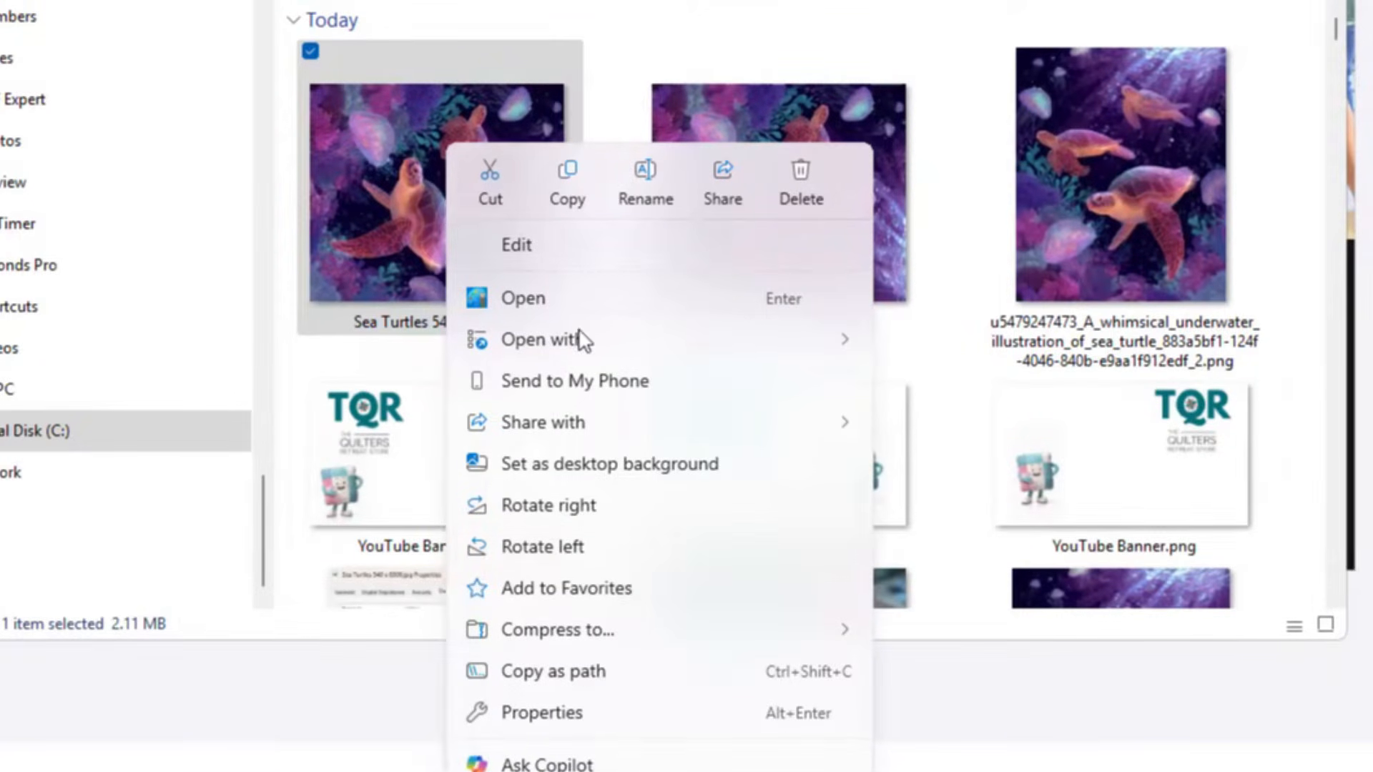
pyautogui.moveTo(406, 165)
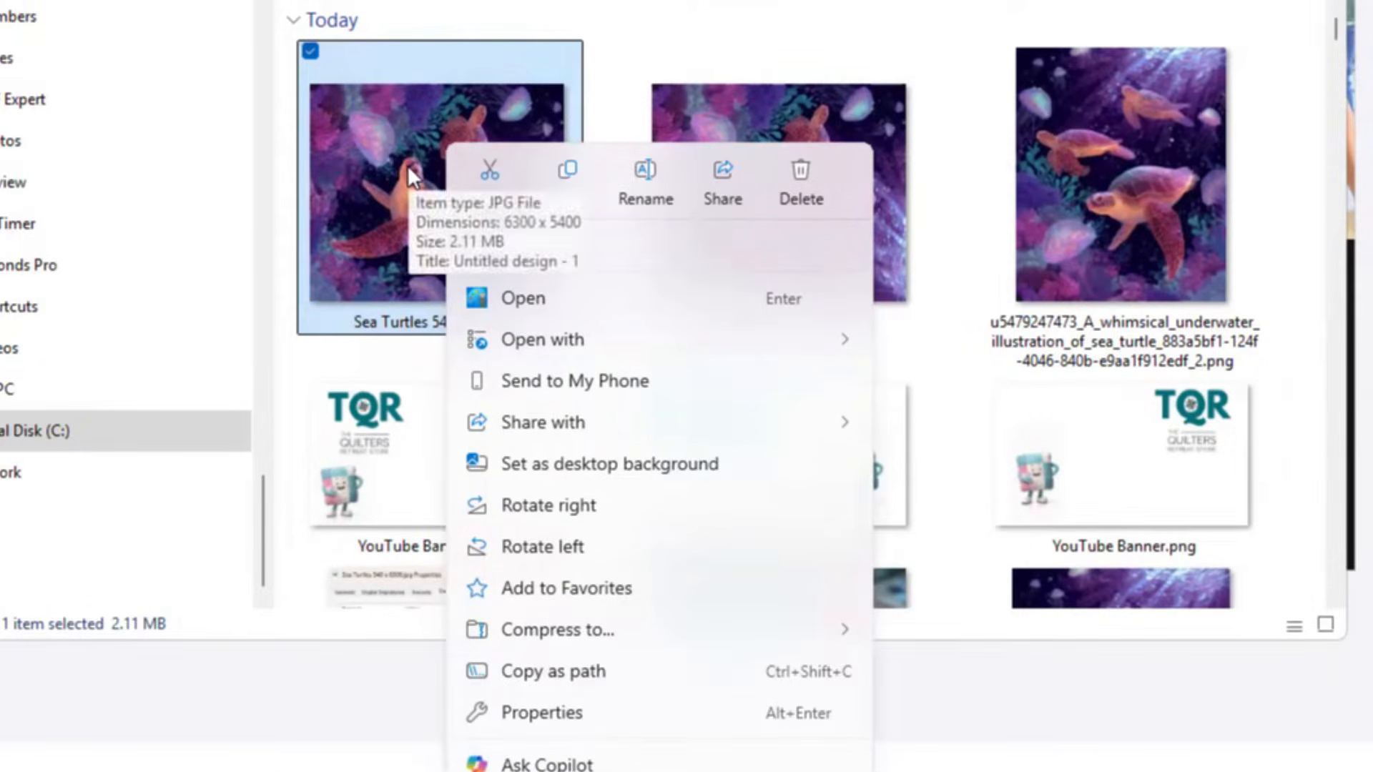
pyautogui.click(565, 721)
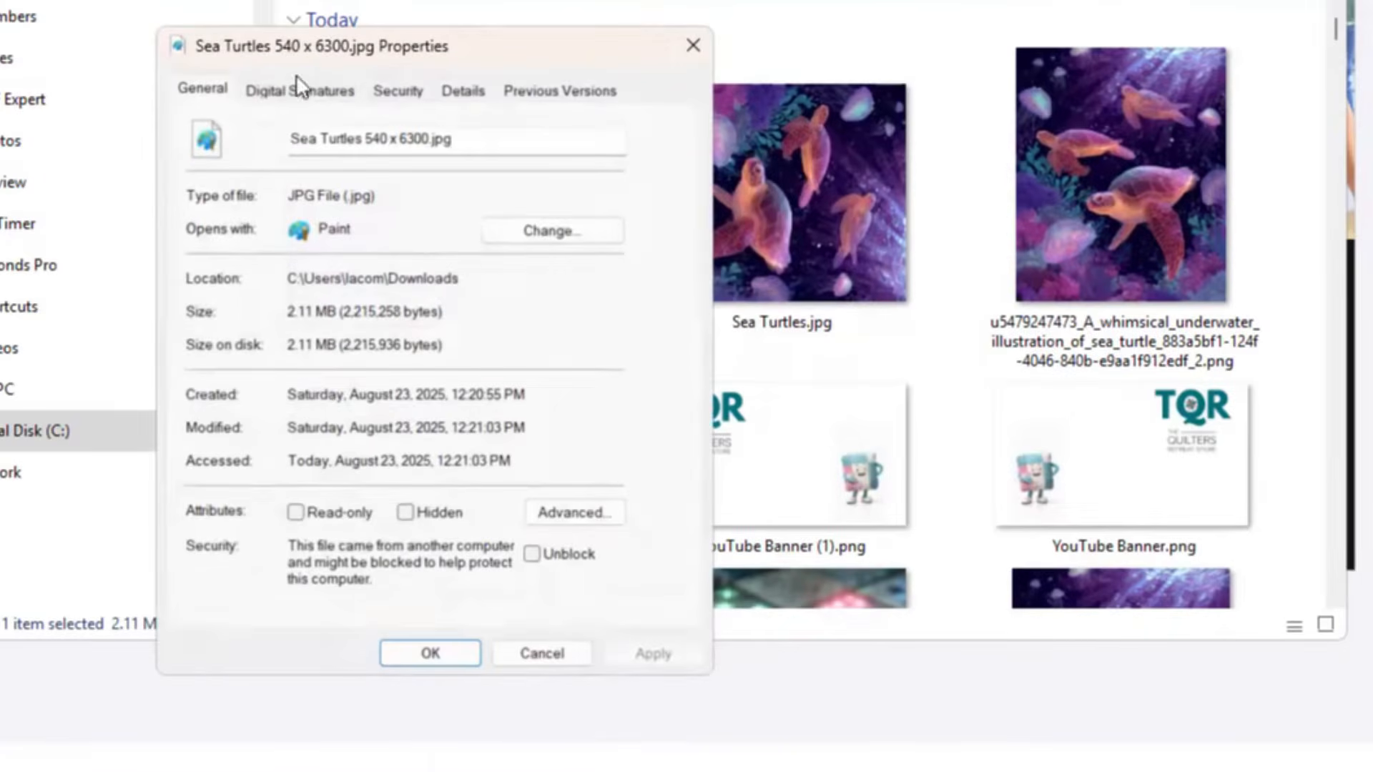
pyautogui.click(458, 92)
pyautogui.moveTo(612, 236); pyautogui.dragTo(622, 282)
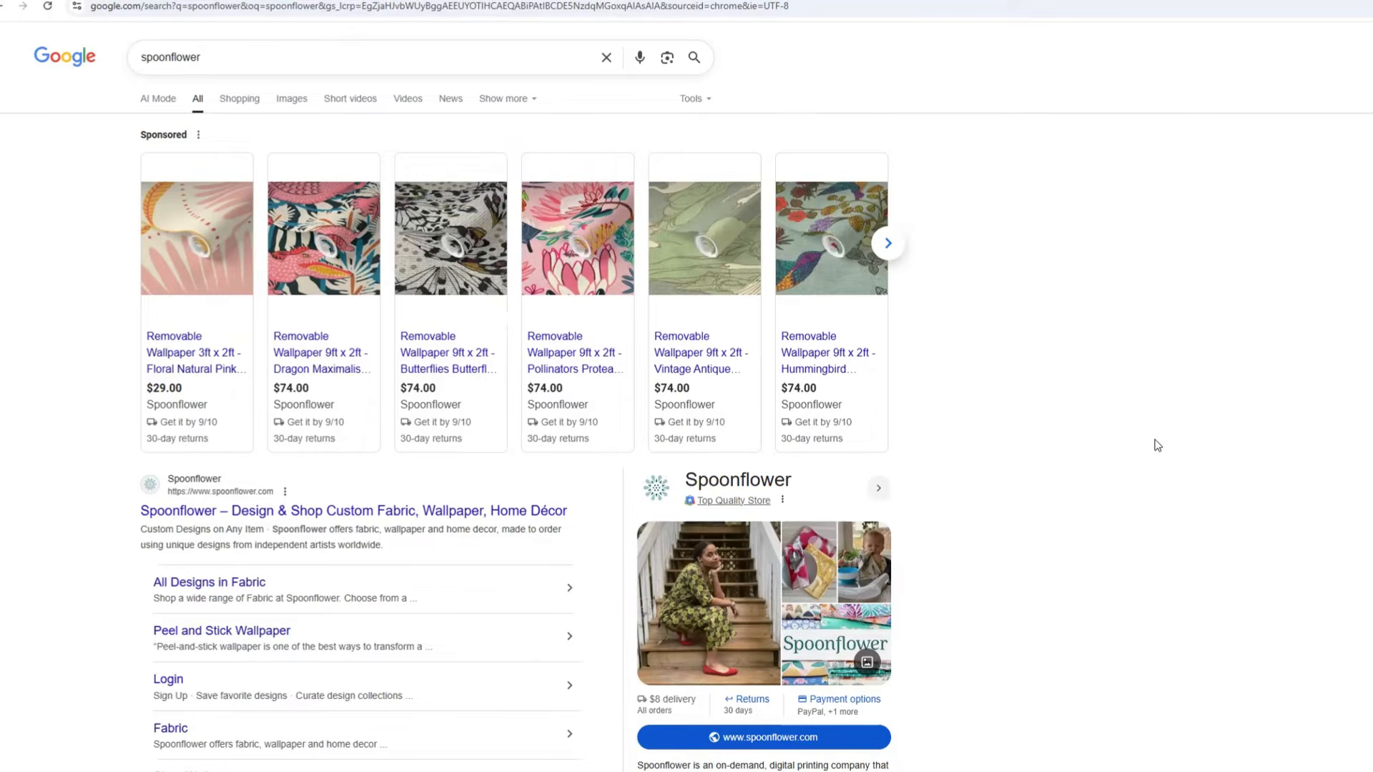
# Open the Spoonflower website from the Google search results and join with an account.
pyautogui.click(252, 512)
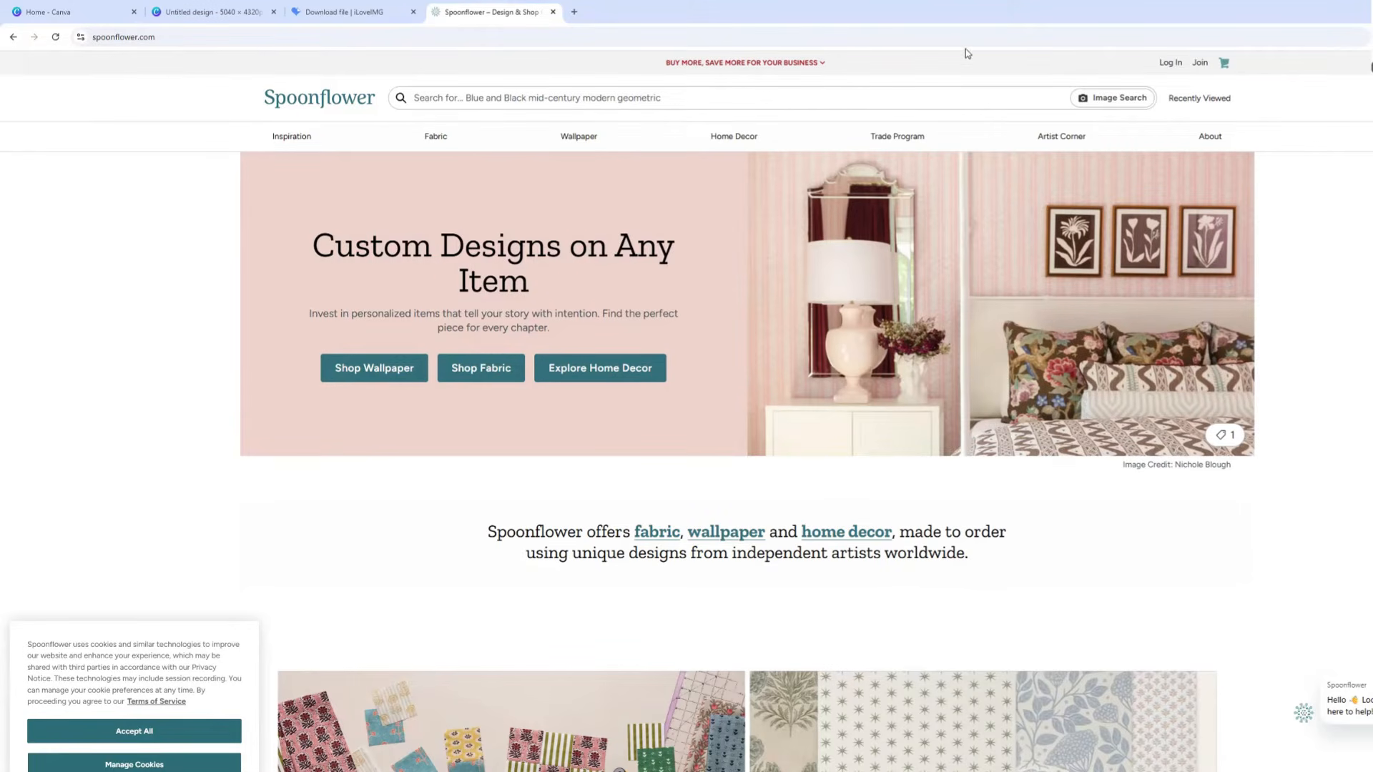
pyautogui.click(1199, 64)
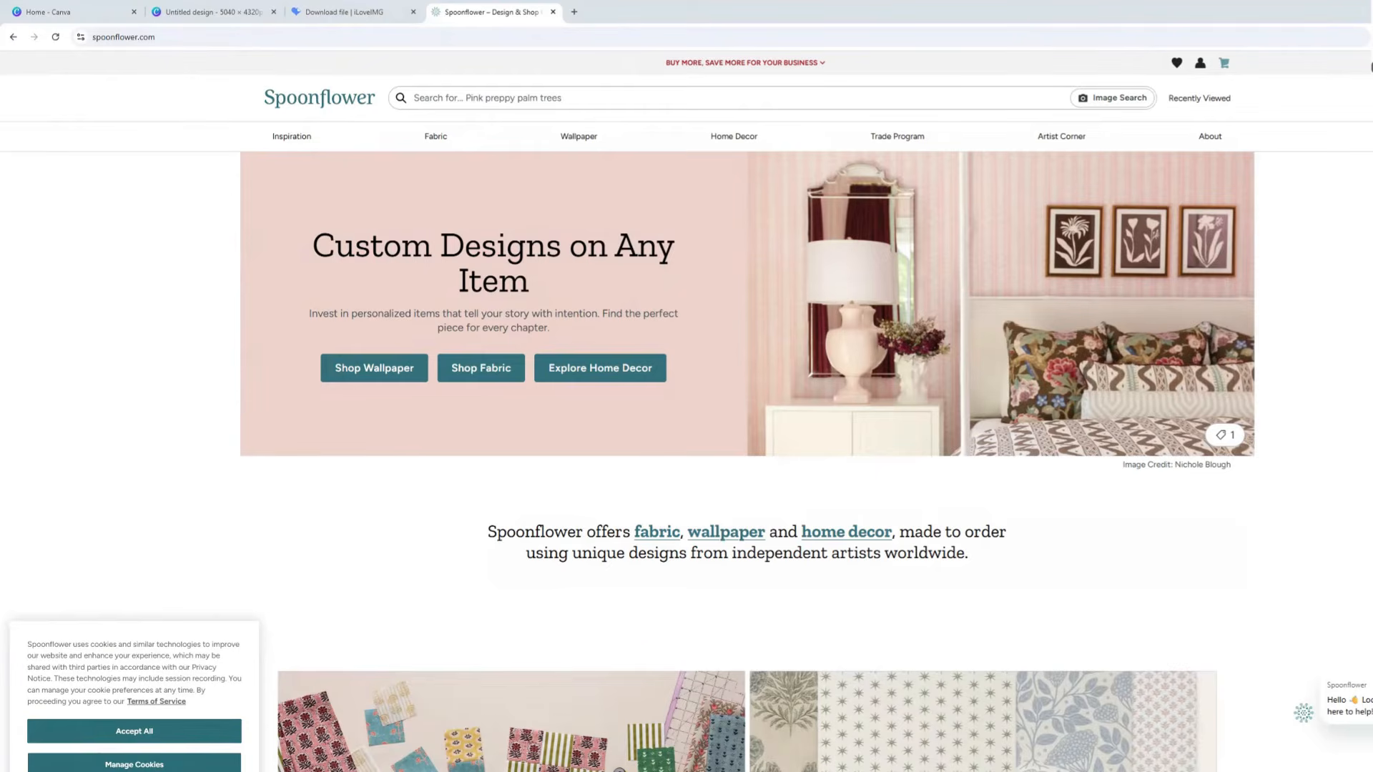
# Upload Sea Turtles 540 x 6300.jpg as a new design and agree to the Spoonflower Terms of Service.
pyautogui.click(1200, 66)
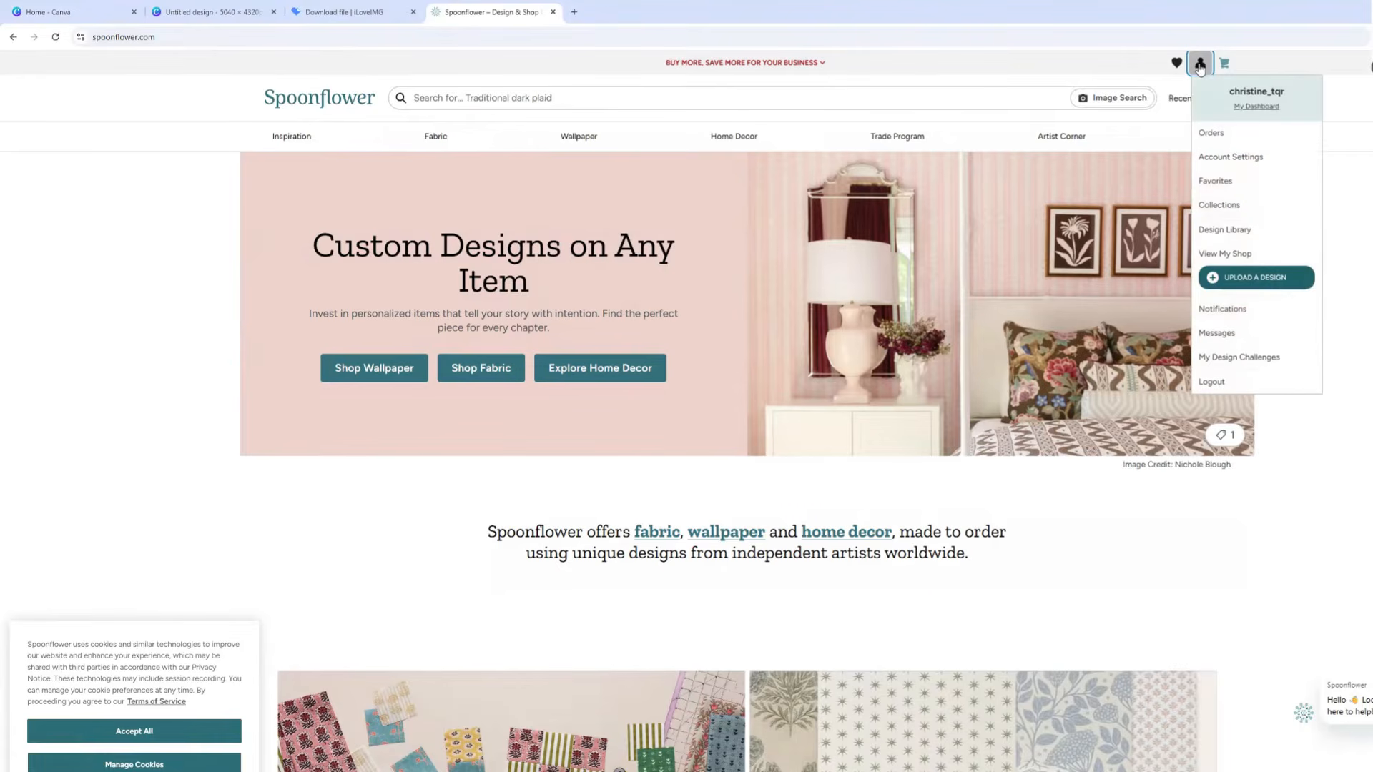
pyautogui.click(1272, 284)
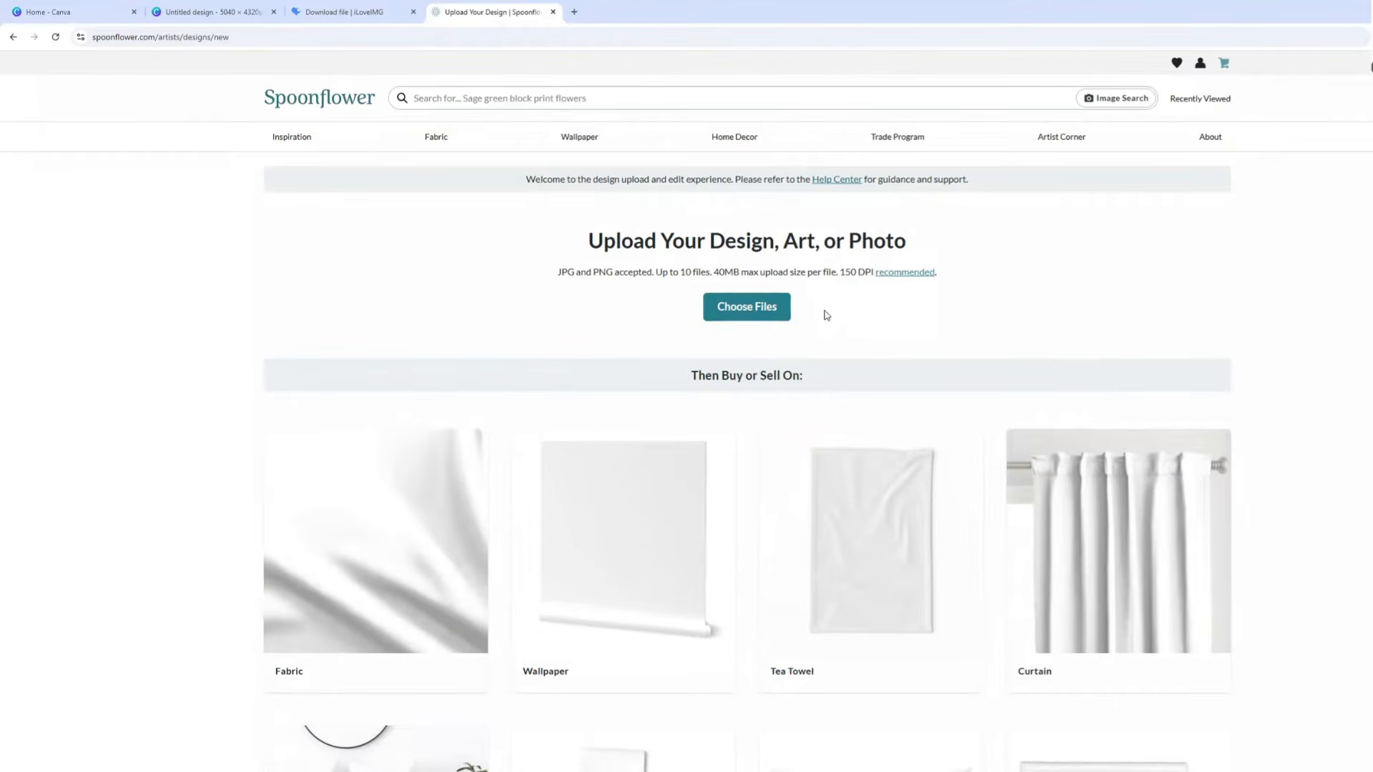
pyautogui.click(744, 307)
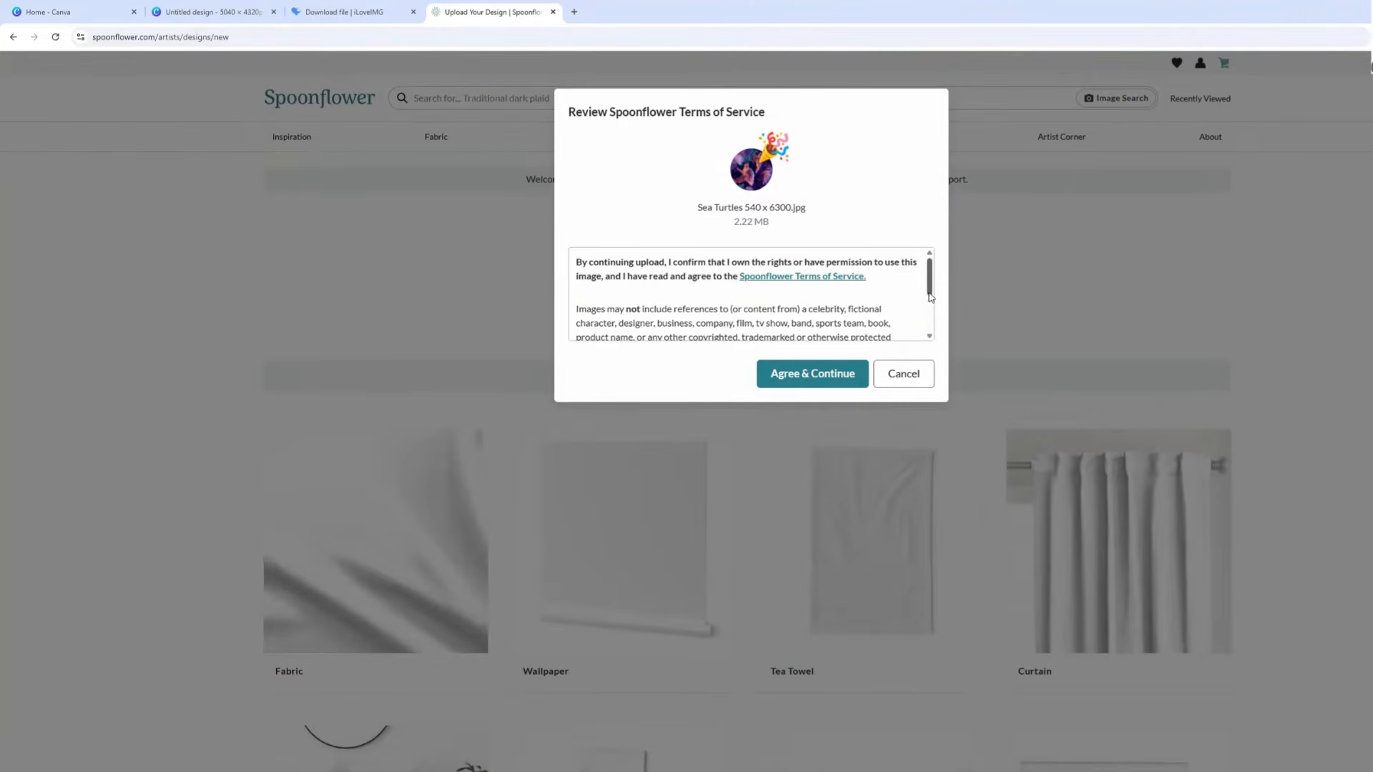
pyautogui.click(827, 379)
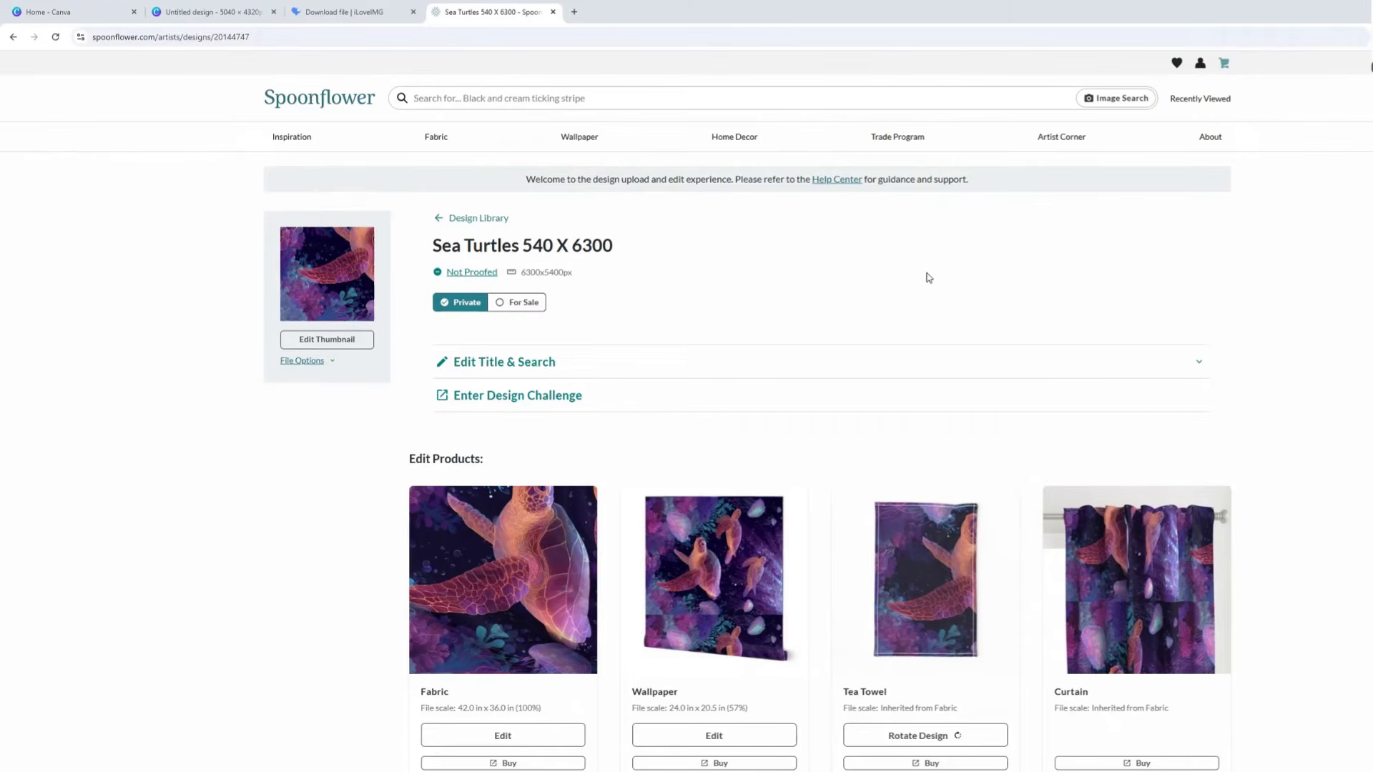
# Open the Fabric product of the sea turtle design for editing.
pyautogui.scroll(-2, 1339, 436)
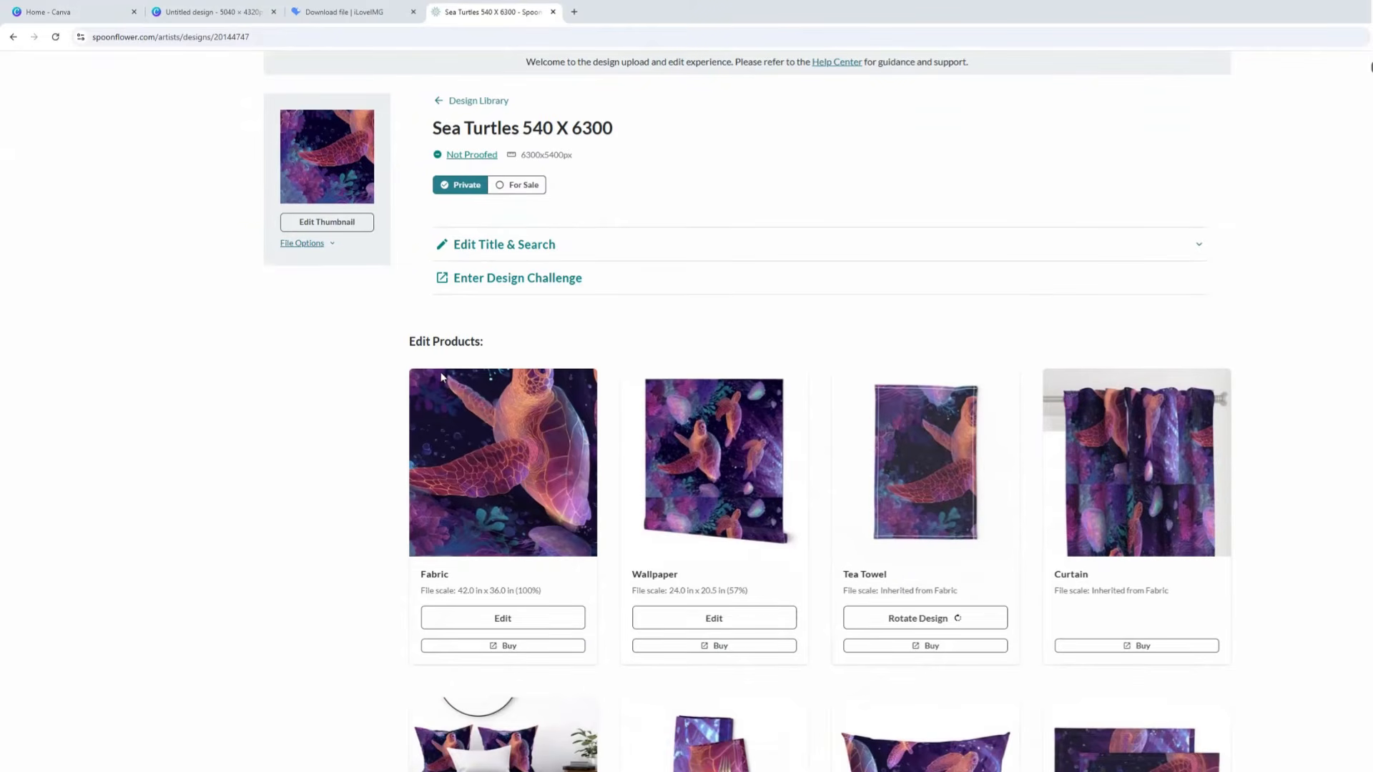
pyautogui.click(510, 619)
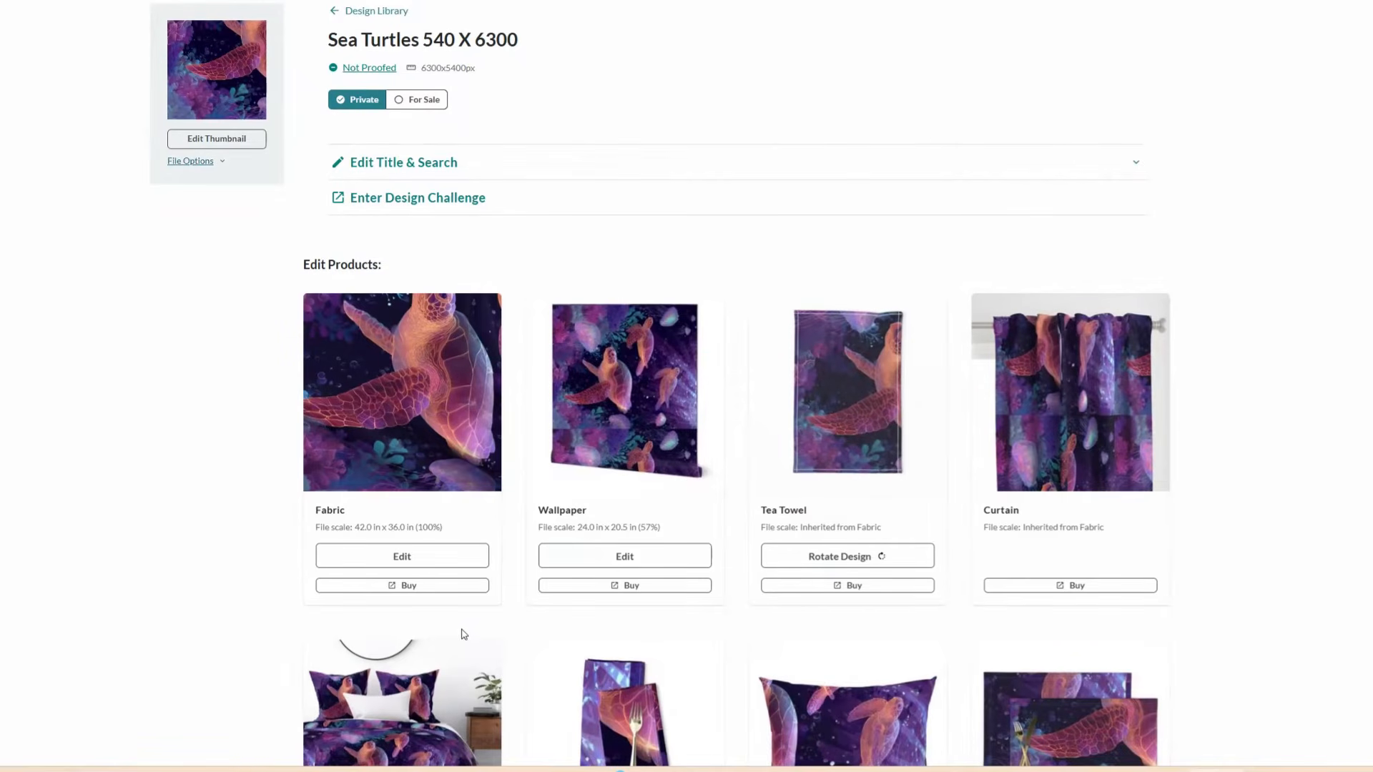
# Open the purchase page for the sea turtle Fabric product and choose Petal Signature Cotton from the fabric types.
pyautogui.click(403, 586)
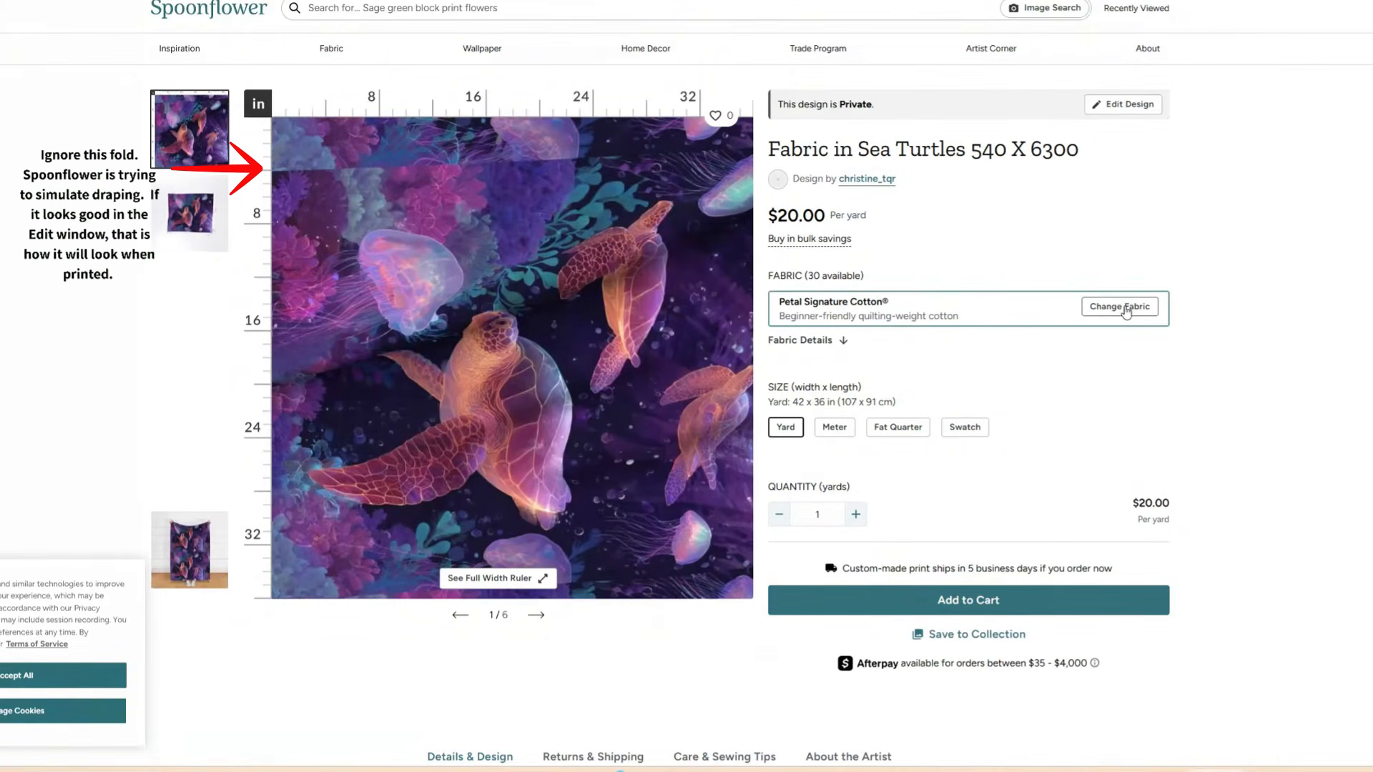
pyautogui.click(1119, 306)
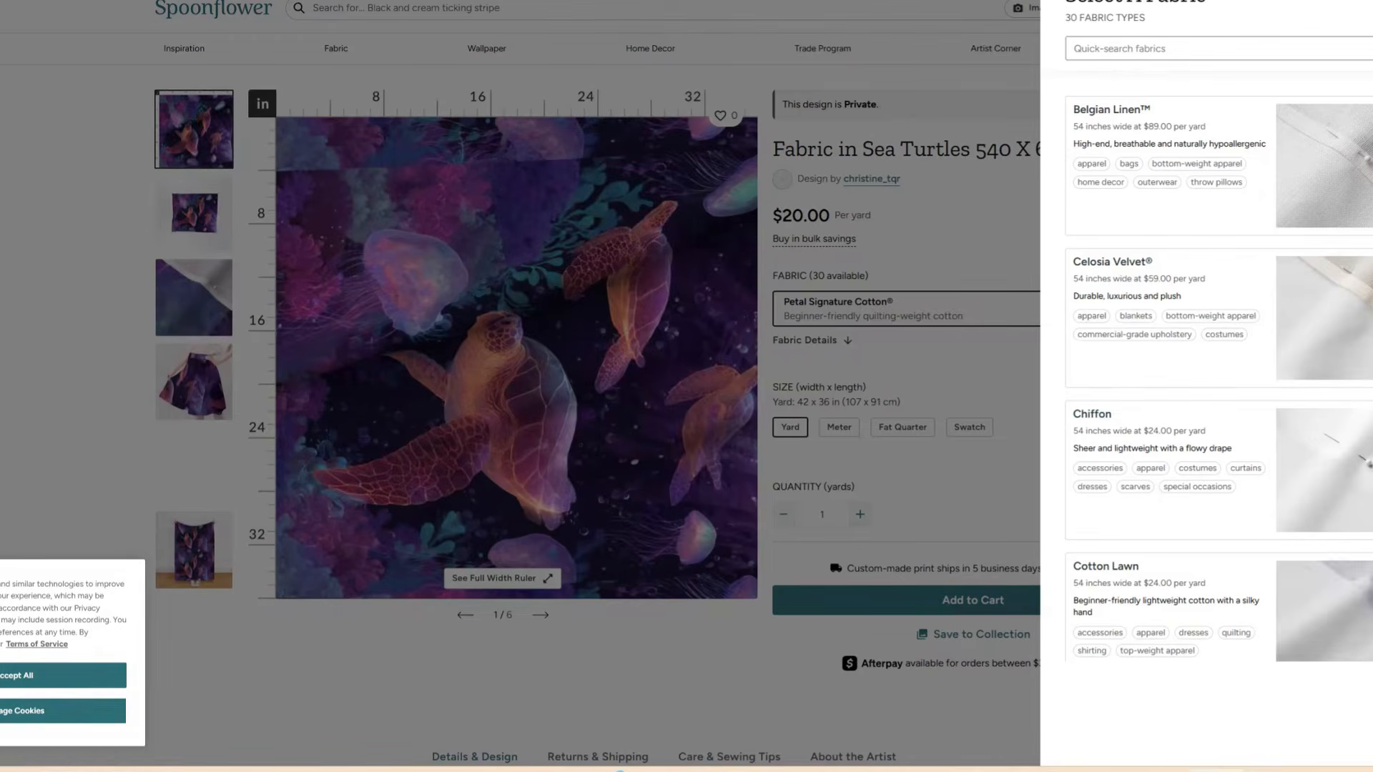
pyautogui.scroll(-10, 1218, 367)
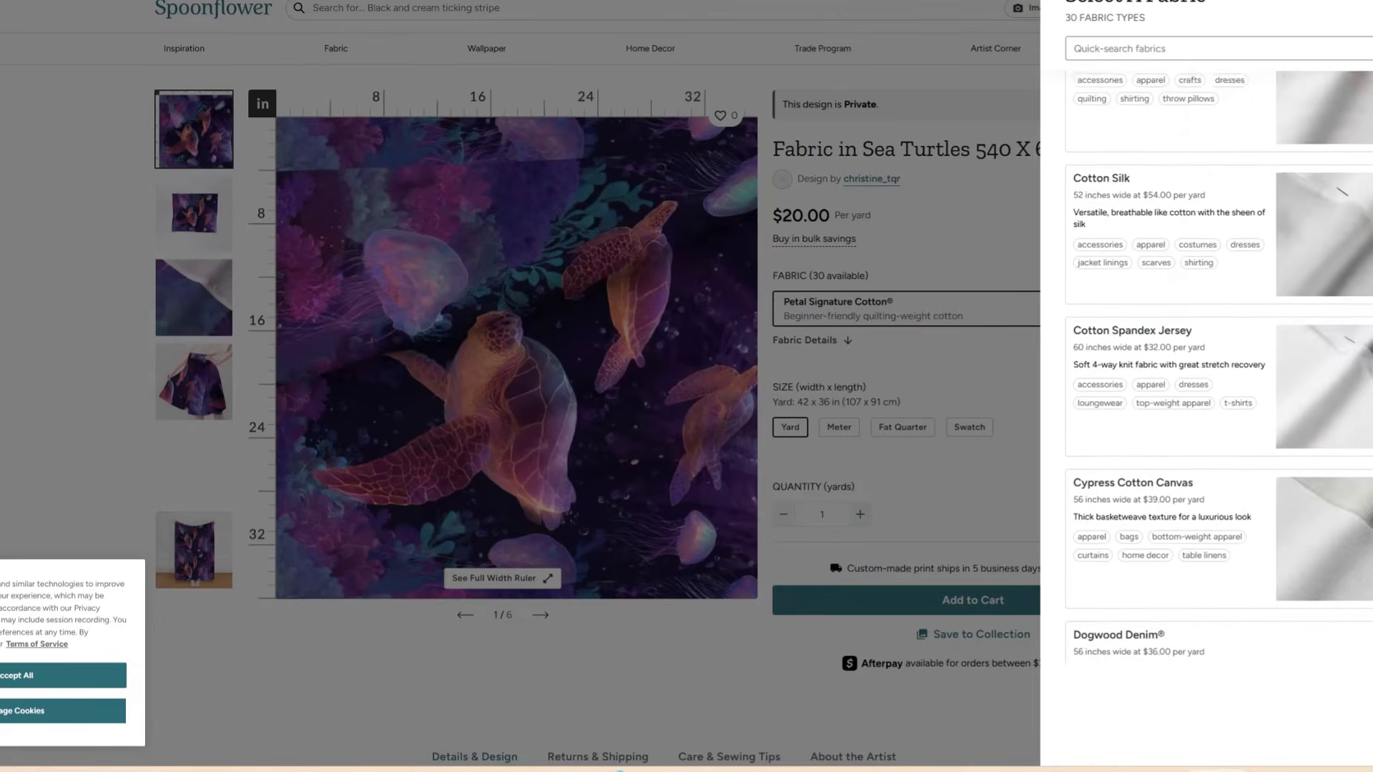
pyautogui.scroll(-15, 1219, 367)
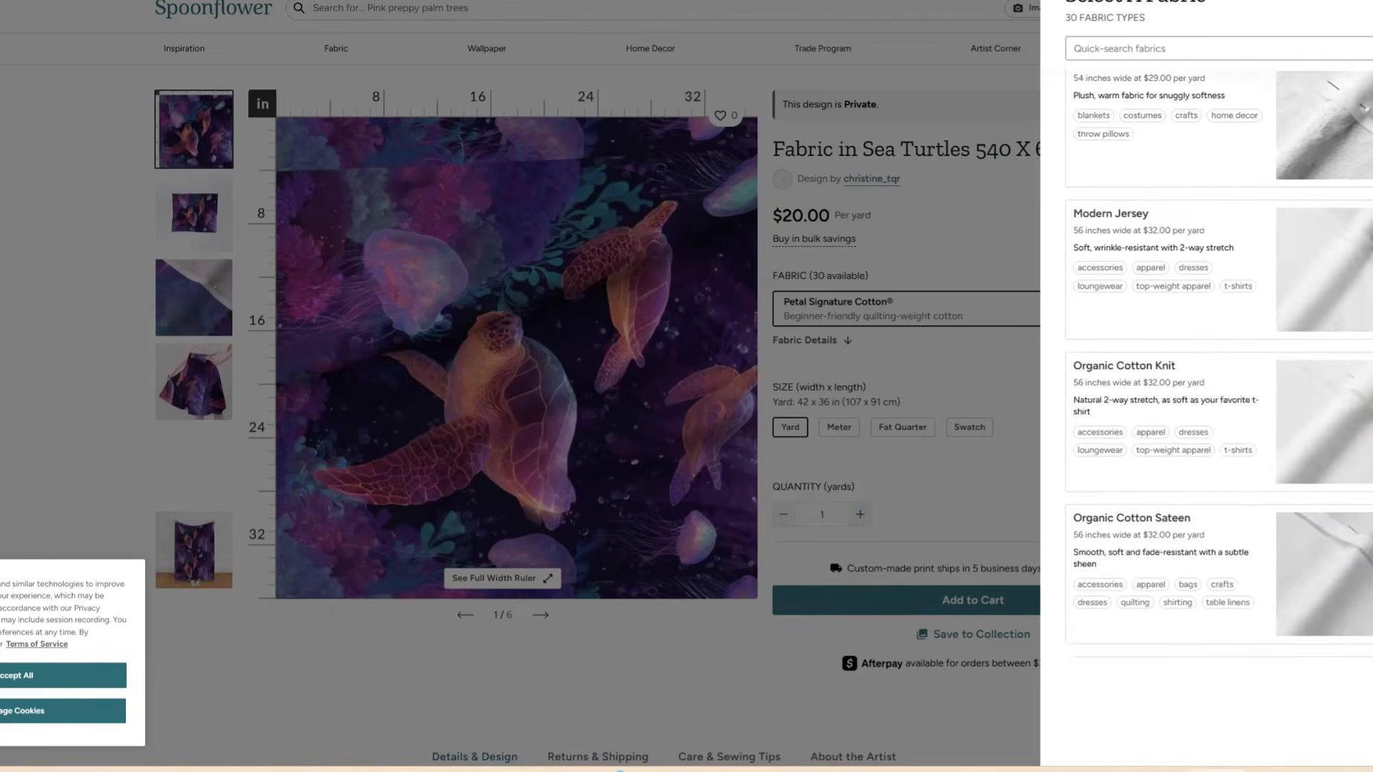
pyautogui.scroll(-10, 1219, 367)
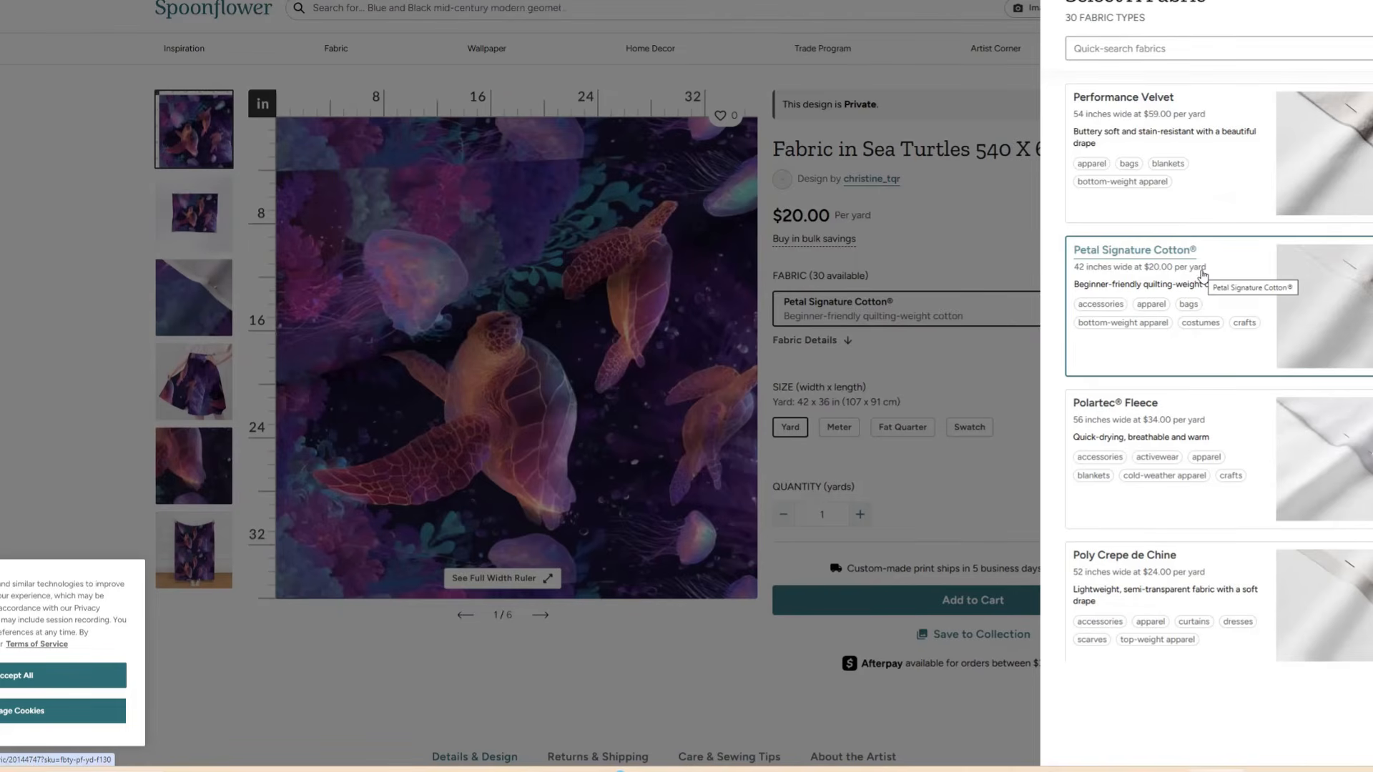
pyautogui.click(1202, 275)
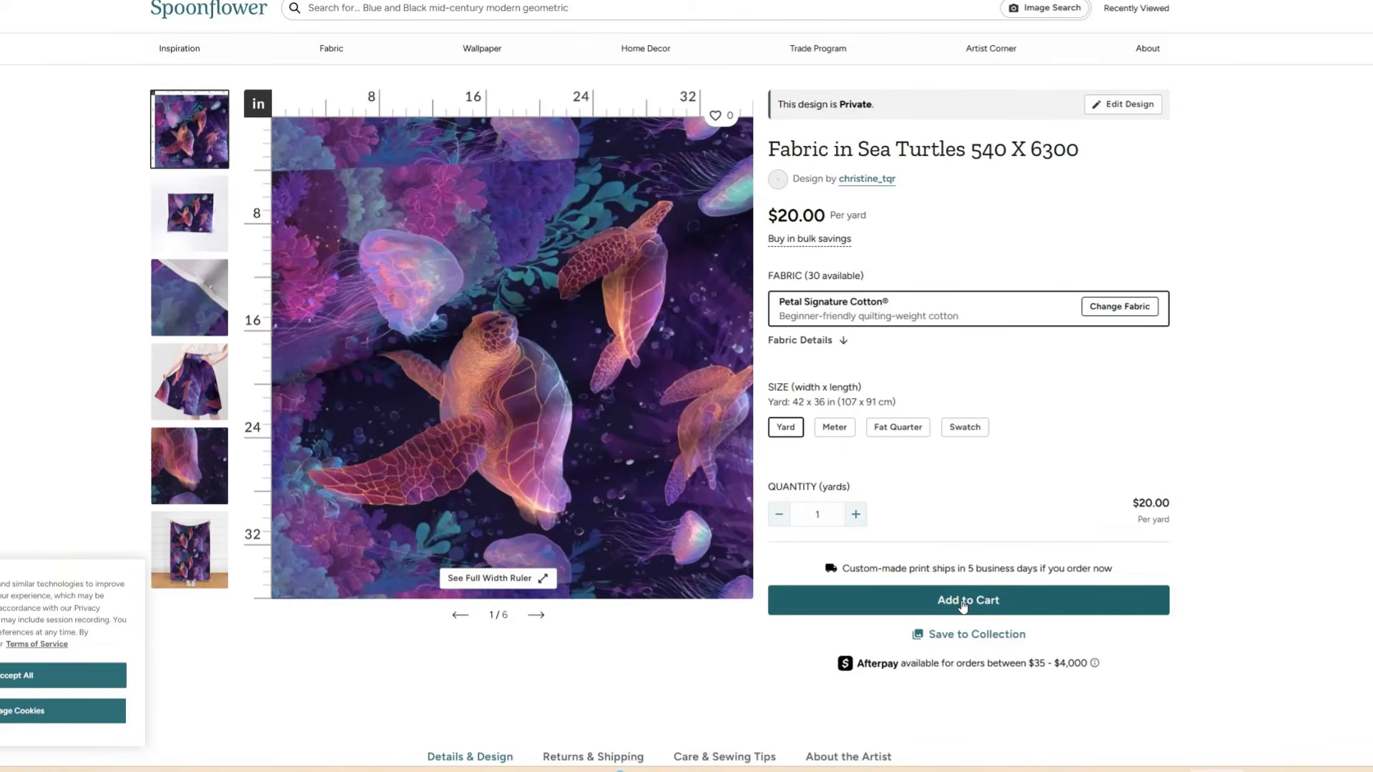
# Raise the order quantity of the sea turtle fabric to more than 12 yards.
pyautogui.click(860, 521)
pyautogui.click(860, 521)
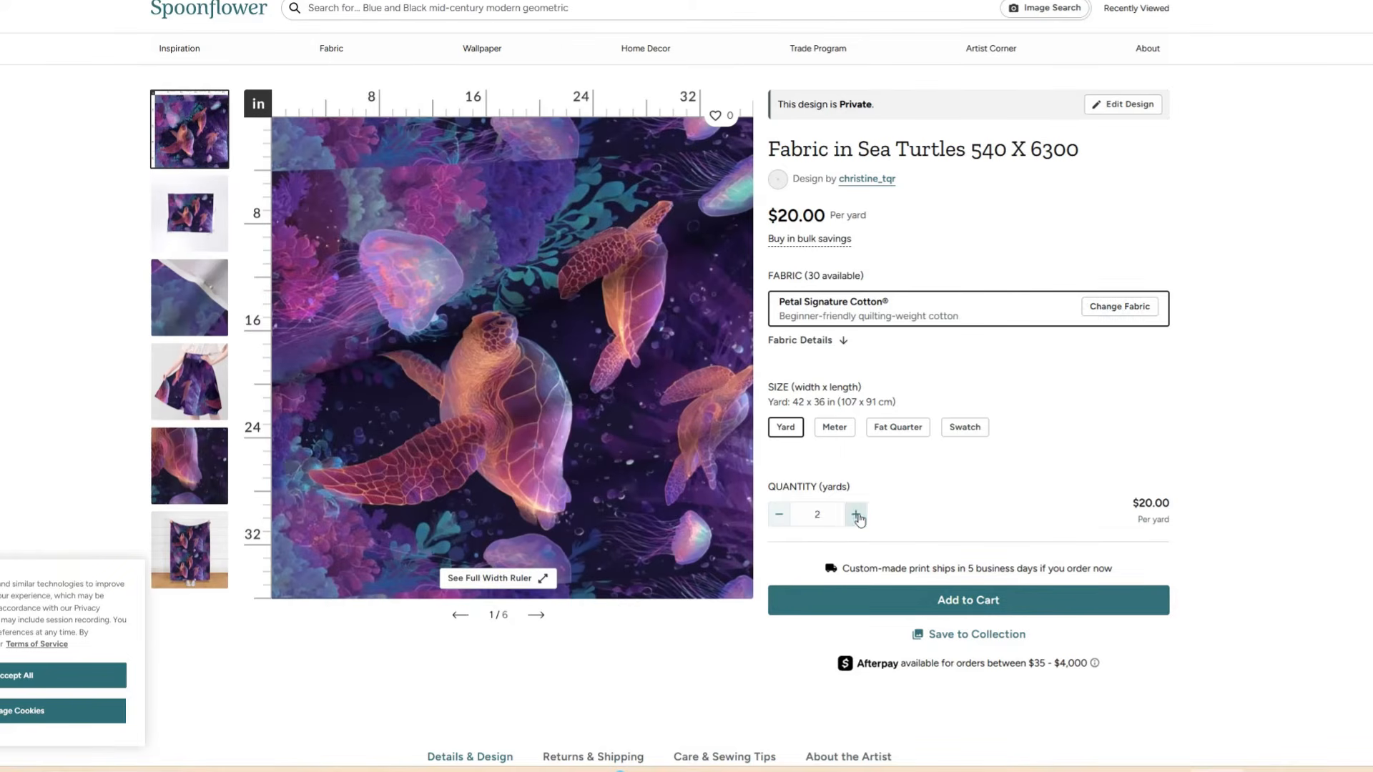
pyautogui.click(859, 520)
pyautogui.click(859, 520)
pyautogui.click(860, 521)
pyautogui.click(859, 521)
pyautogui.click(860, 521)
pyautogui.click(859, 520)
pyautogui.click(860, 521)
pyautogui.click(859, 521)
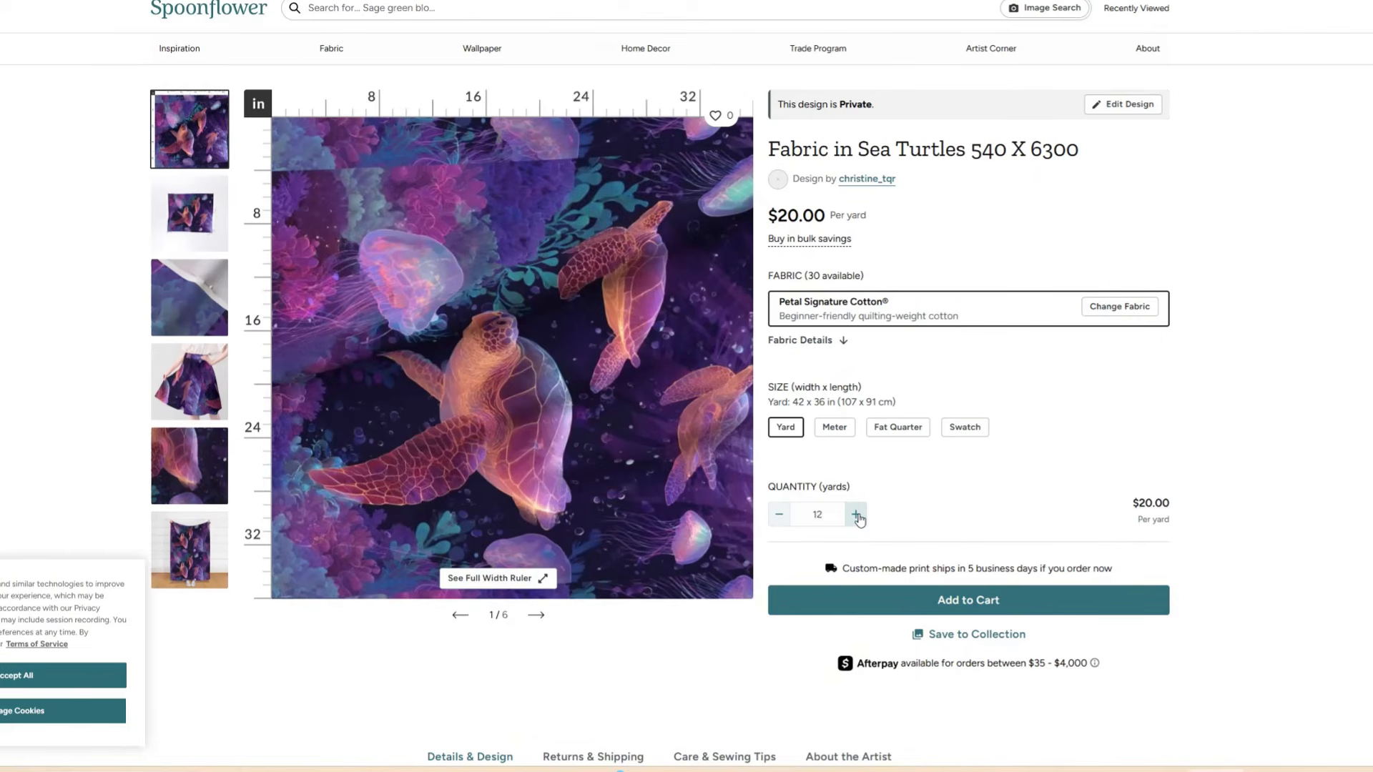
pyautogui.click(860, 520)
pyautogui.click(860, 520)
pyautogui.click(860, 521)
pyautogui.click(859, 521)
pyautogui.click(859, 521)
pyautogui.click(860, 521)
pyautogui.click(860, 521)
pyautogui.click(859, 521)
# Lower the fabric order quantity back to 1 yard.
pyautogui.doubleClick(779, 519)
pyautogui.click(779, 520)
pyautogui.doubleClick(779, 519)
pyautogui.doubleClick(779, 520)
pyautogui.click(779, 520)
pyautogui.doubleClick(779, 520)
pyautogui.click(779, 520)
pyautogui.click(778, 519)
pyautogui.doubleClick(779, 520)
pyautogui.doubleClick(778, 519)
pyautogui.doubleClick(778, 520)
pyautogui.click(778, 520)
pyautogui.click(778, 520)
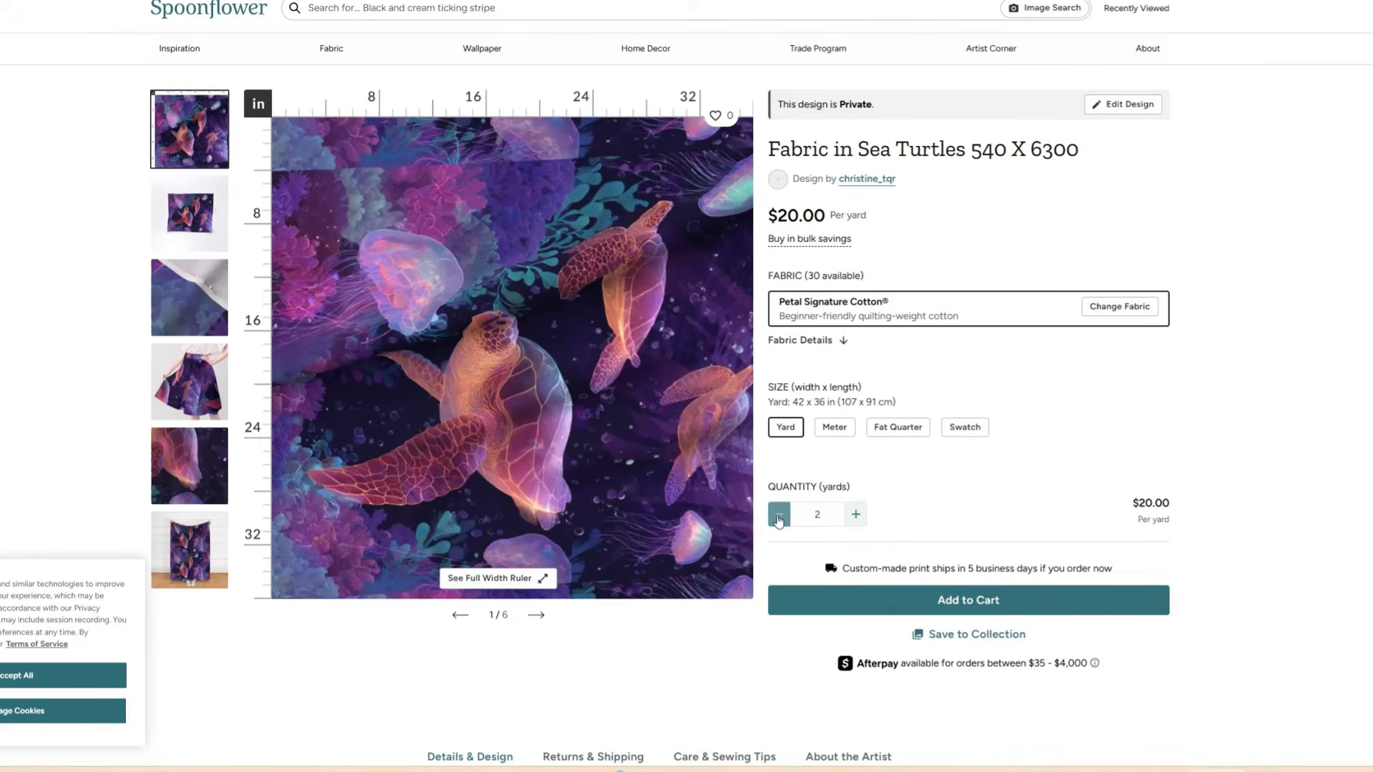
pyautogui.click(779, 520)
pyautogui.click(779, 521)
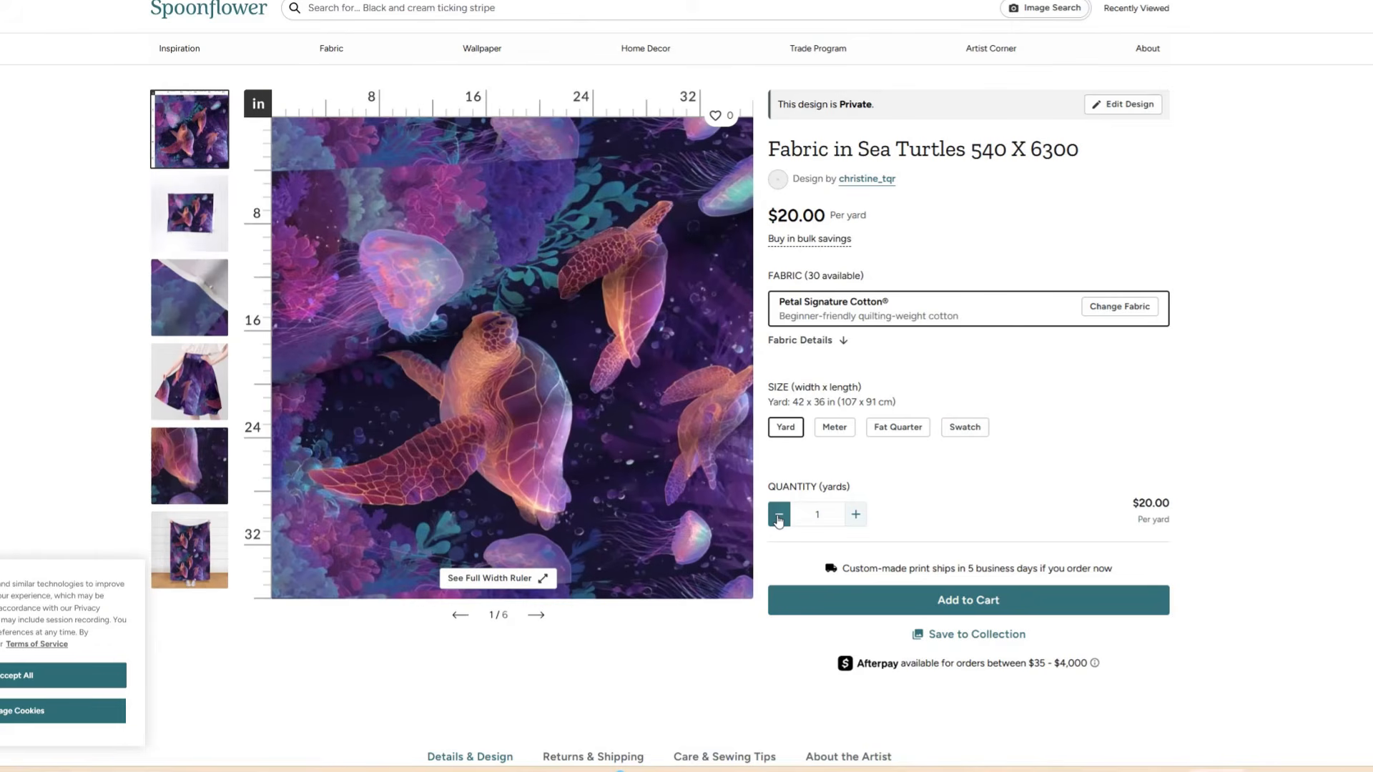